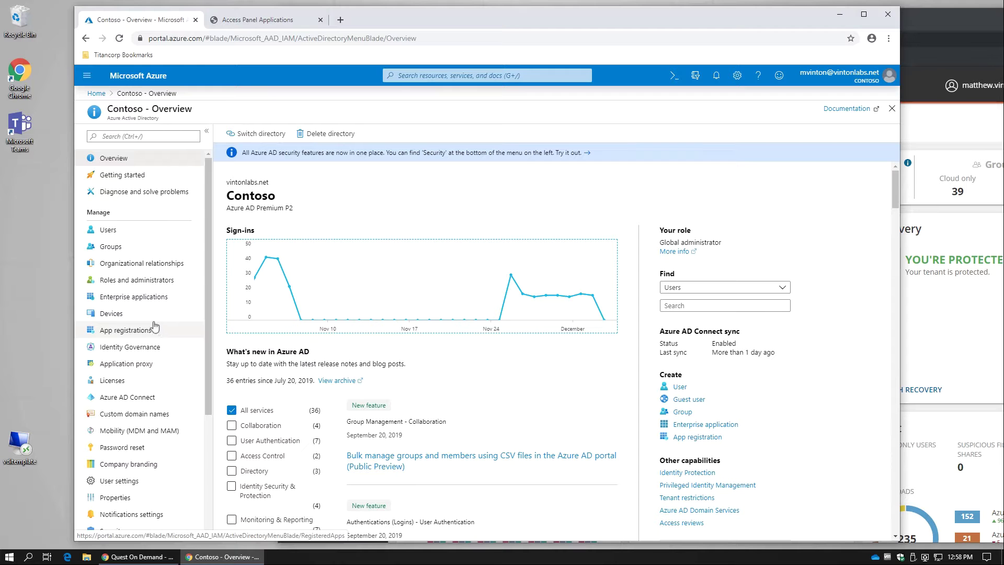
- Review the full list of enterprise applications in the Contoso directory
click(110, 298)
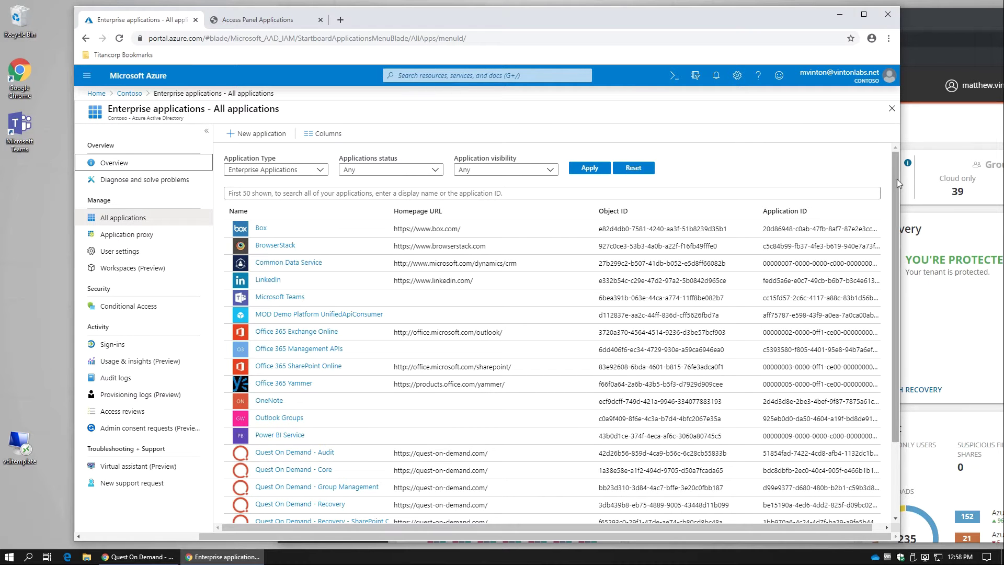
drag(894, 187, 885, 289)
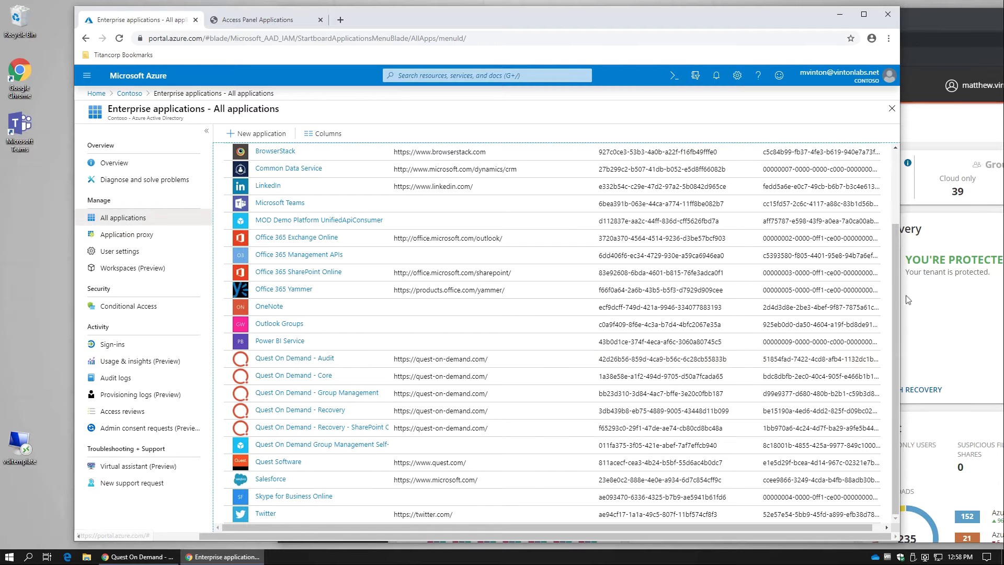
scroll(896, 230, up, 2)
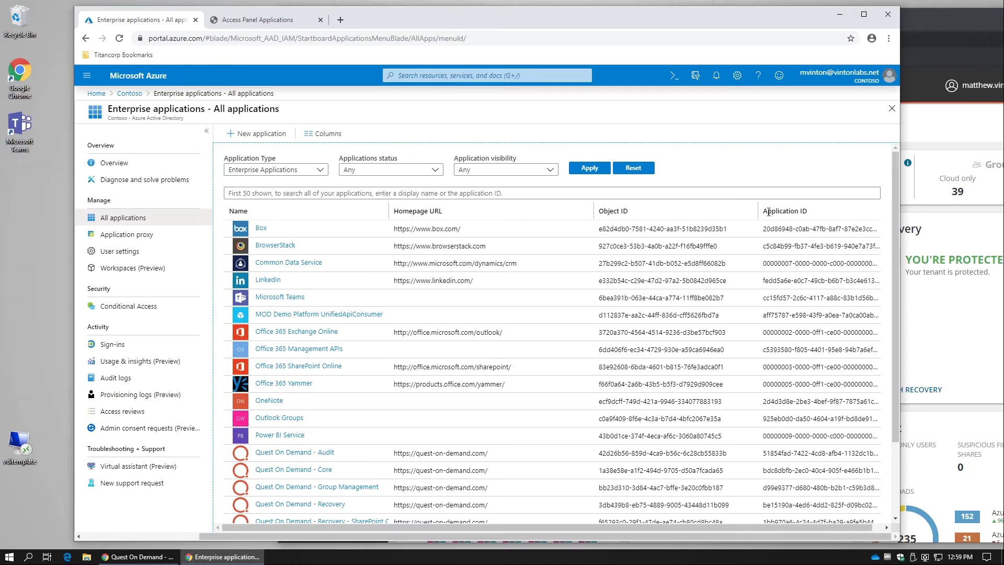
- Go to the Contoso directory's app registrations and view the Salesforce registration's overview
click(129, 94)
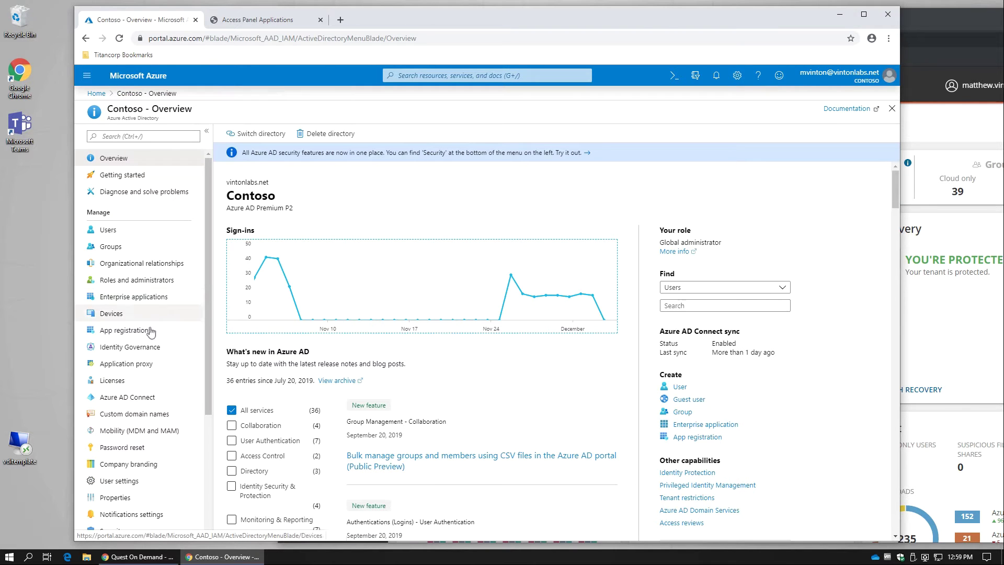
click(139, 334)
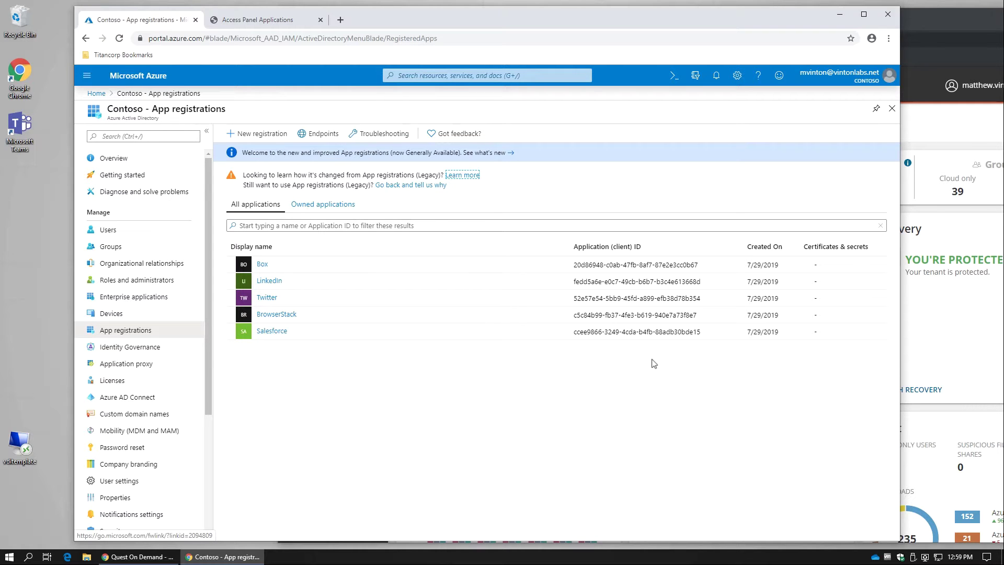
click(269, 332)
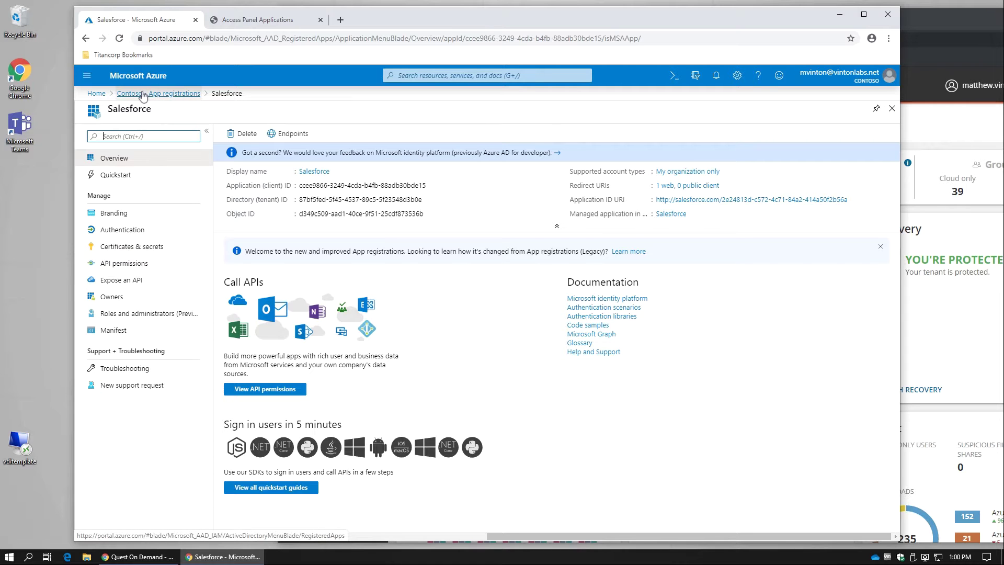
- Return to Azure Active Directory from the portal home and view the Quest On Demand - Group Management enterprise application's overview
click(97, 93)
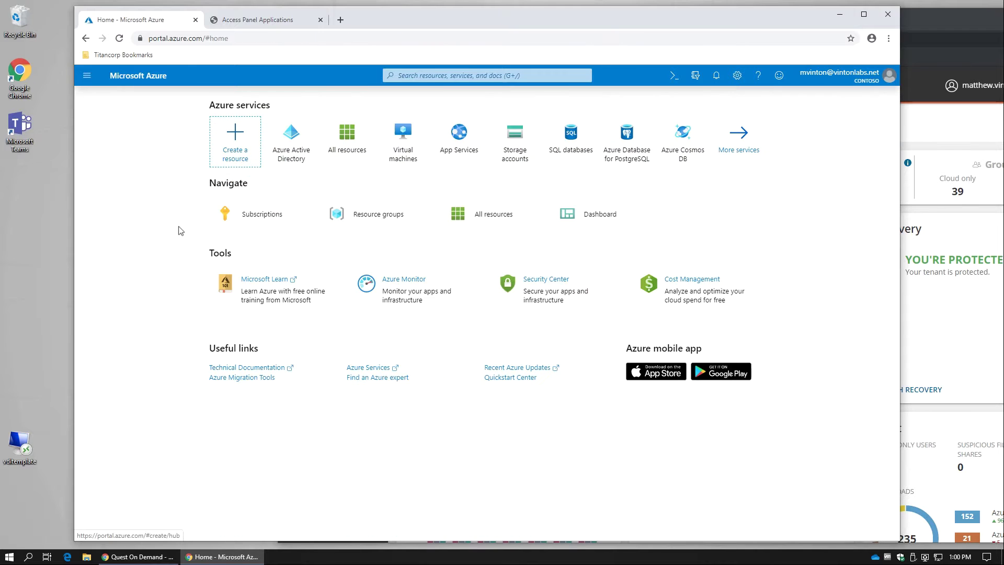
click(287, 150)
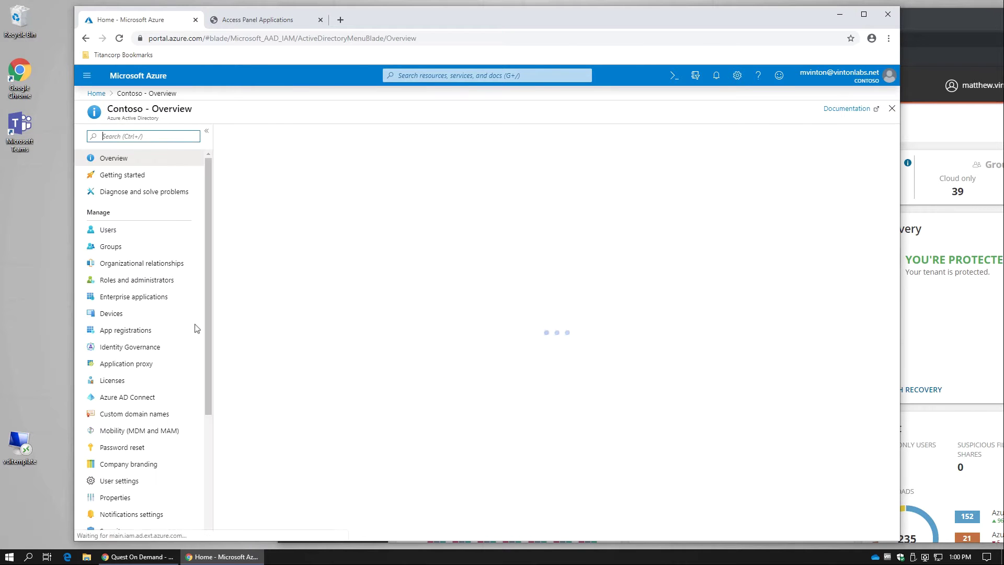
click(136, 300)
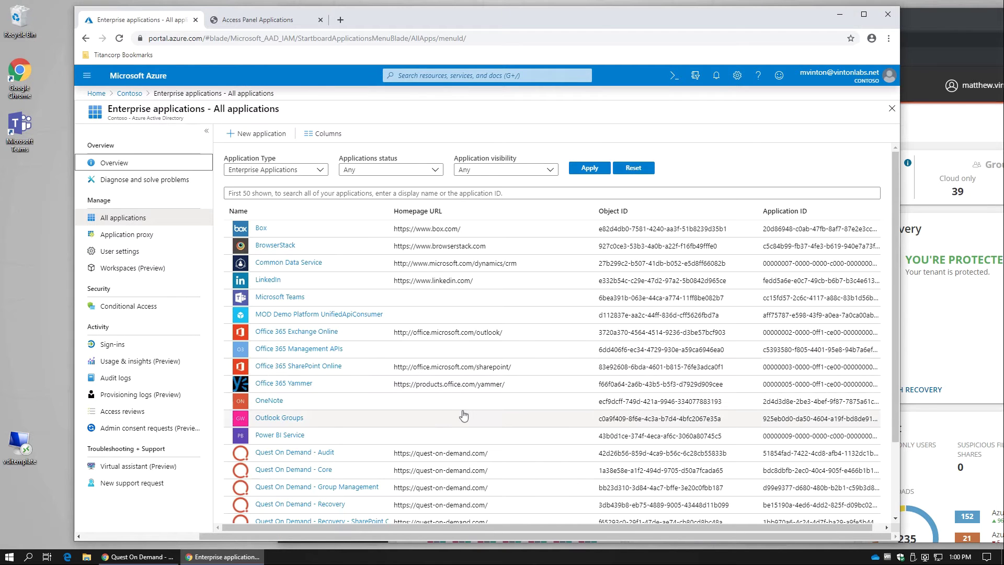
scroll(596, 399, down, 1)
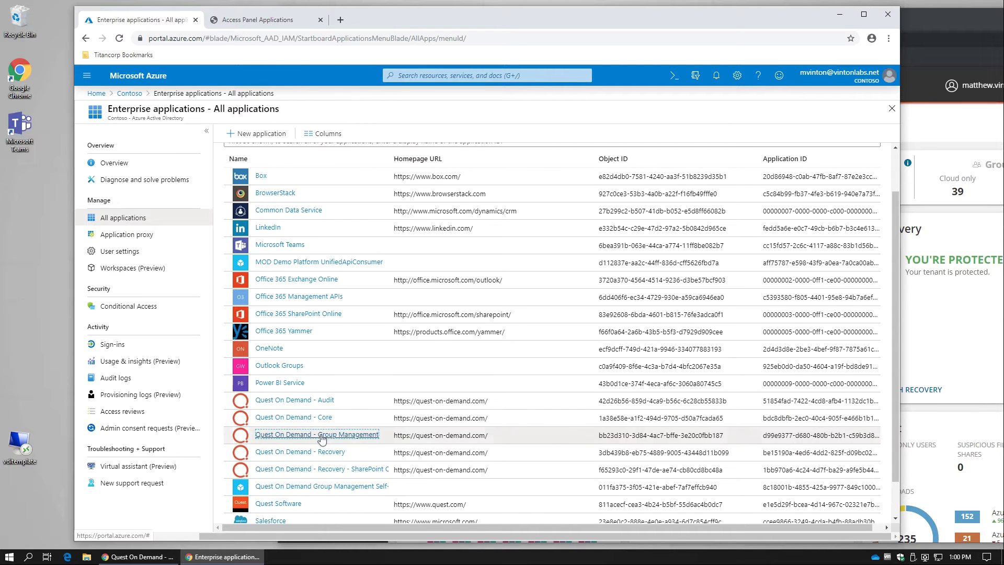
click(321, 435)
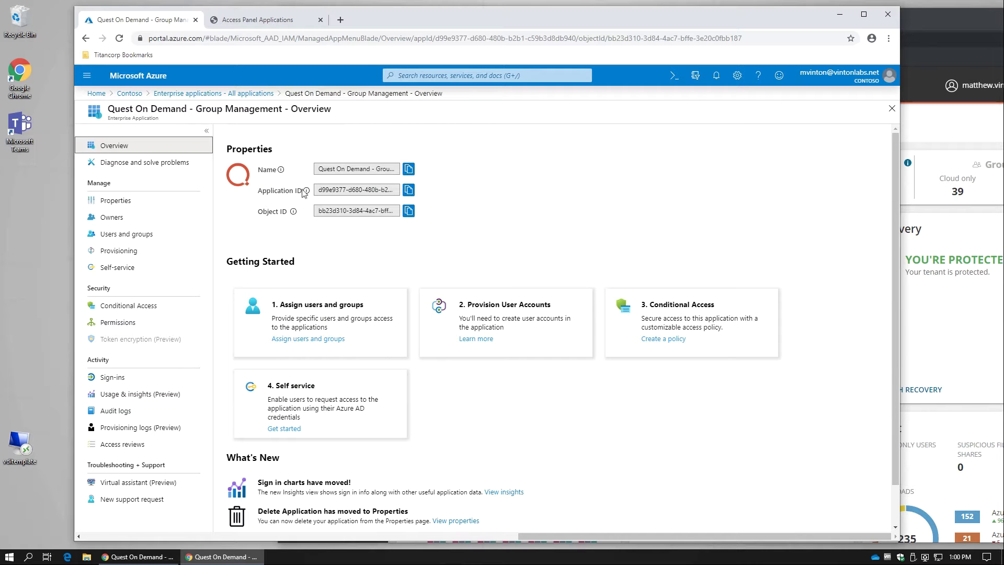
mouse_move(306, 191)
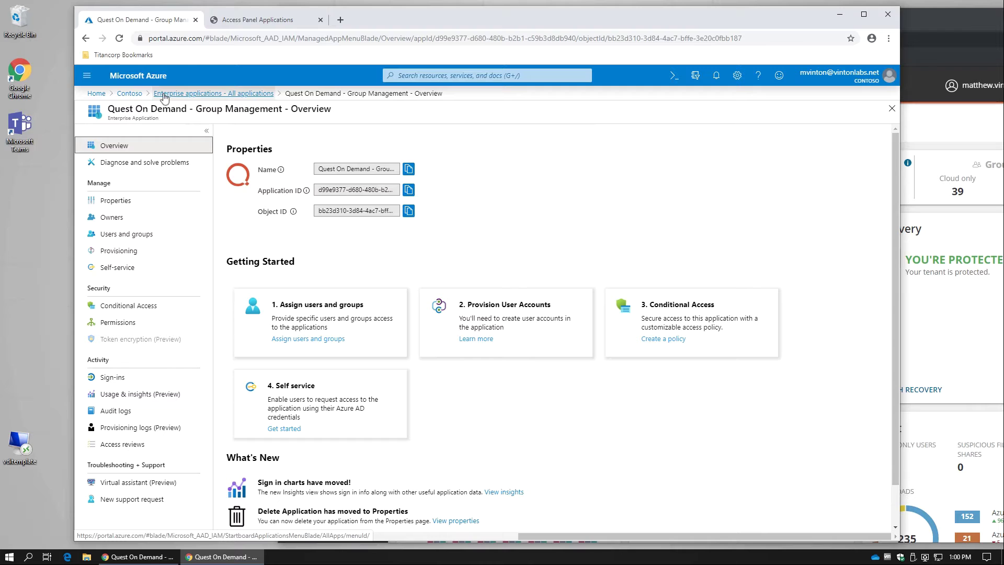
- Go back to the Contoso directory and open the Salesforce enterprise application
click(129, 94)
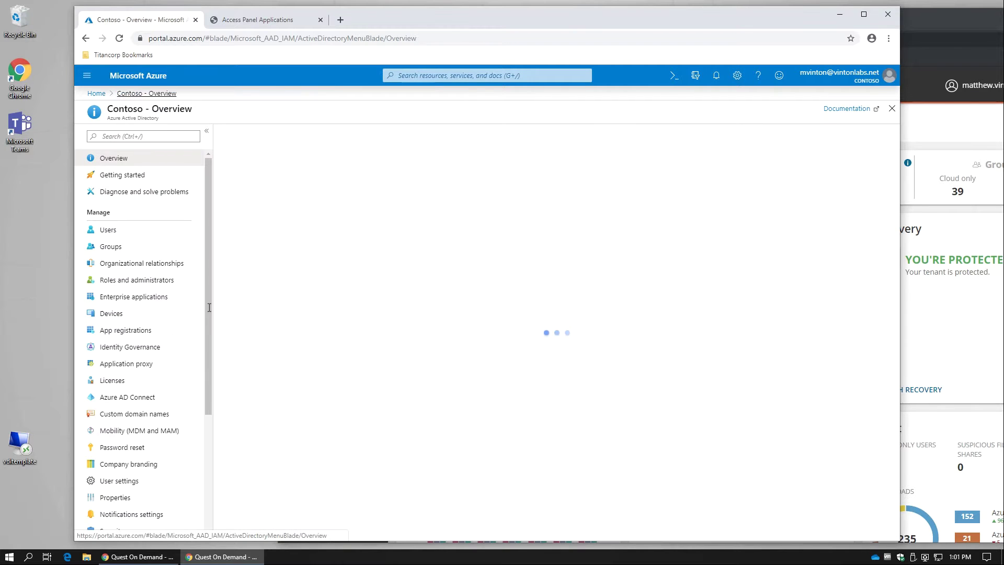
click(139, 299)
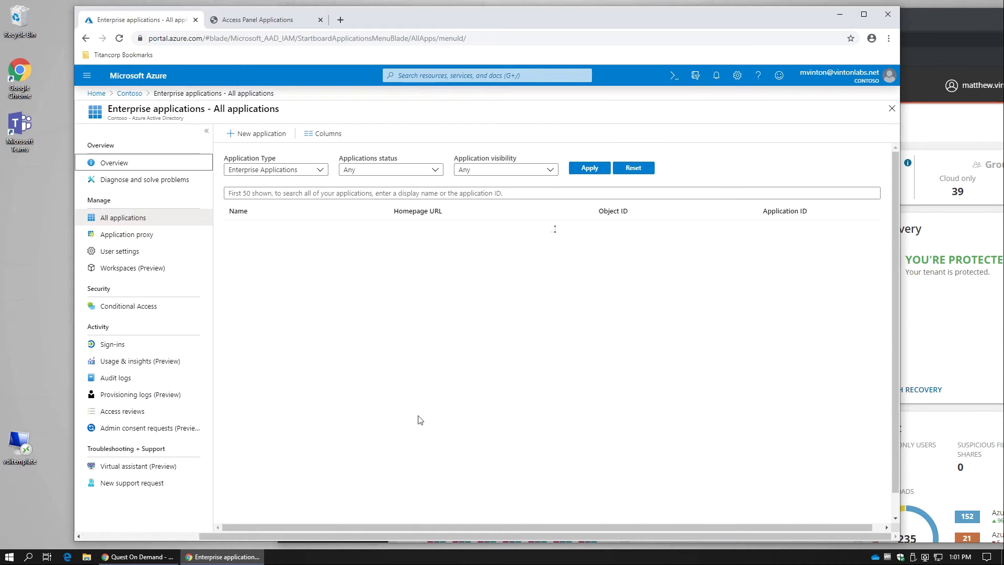
scroll(385, 455, down, 2)
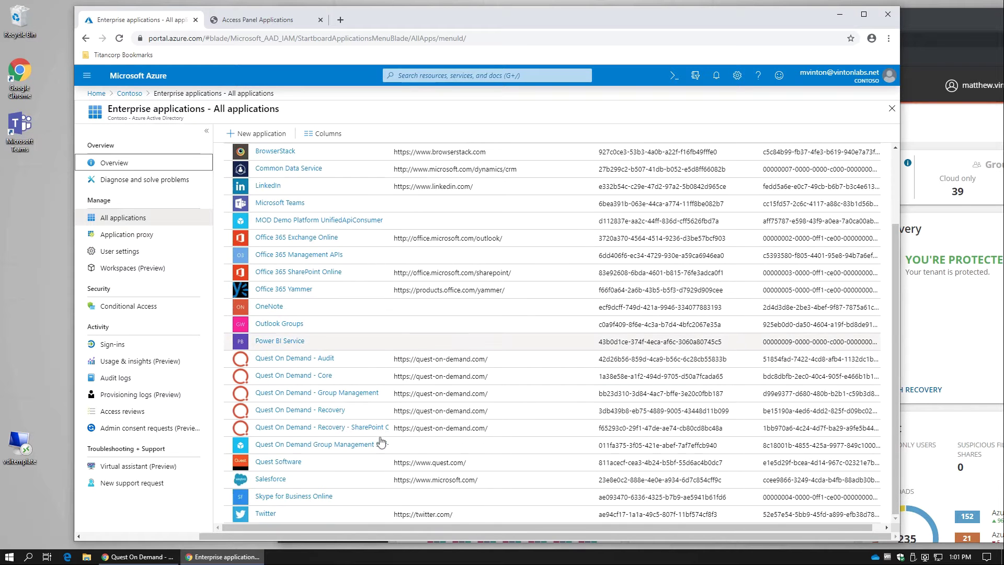
click(270, 480)
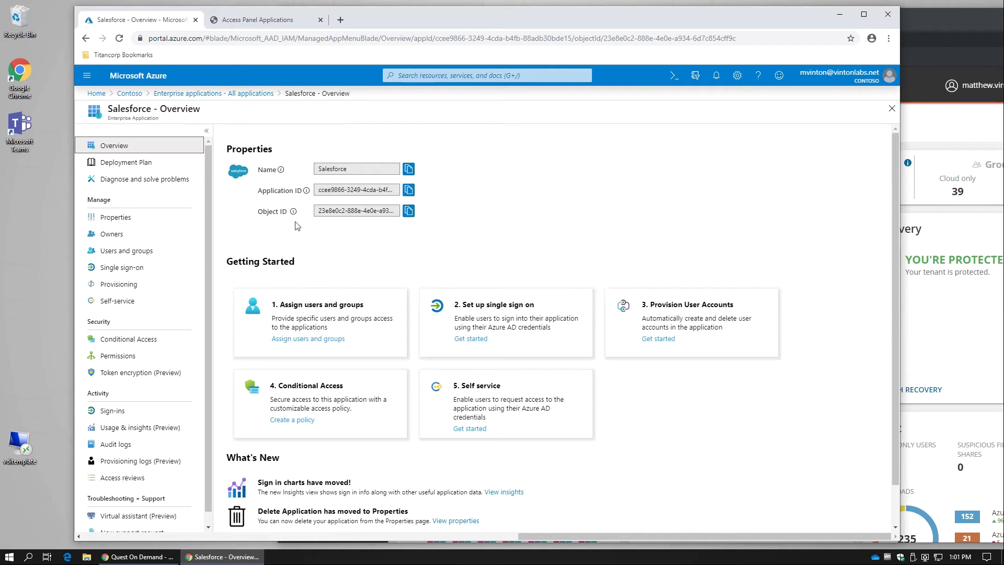
- Review Salesforce's single sign-on methods, assigned users and groups, and Conditional Access settings
click(130, 269)
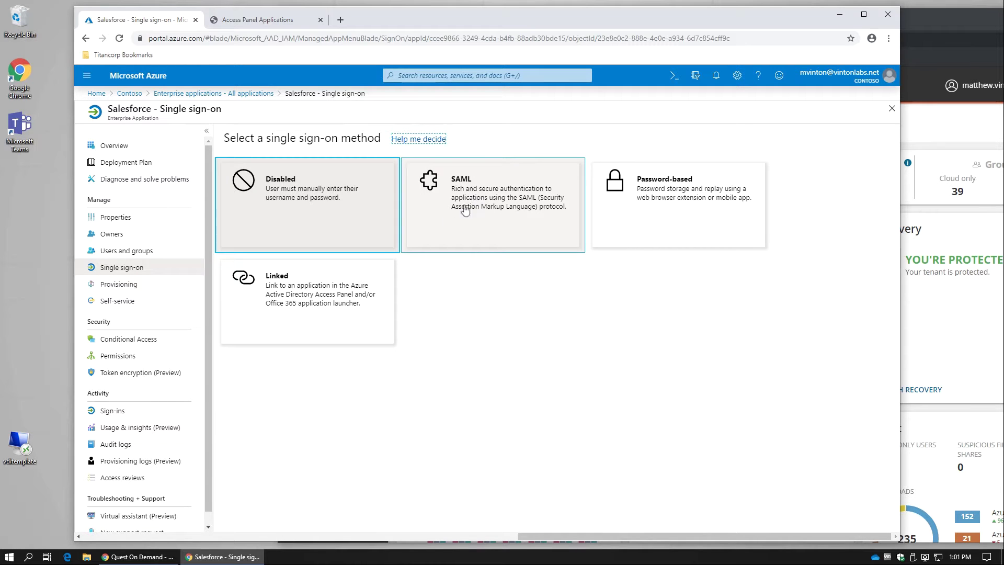
click(136, 252)
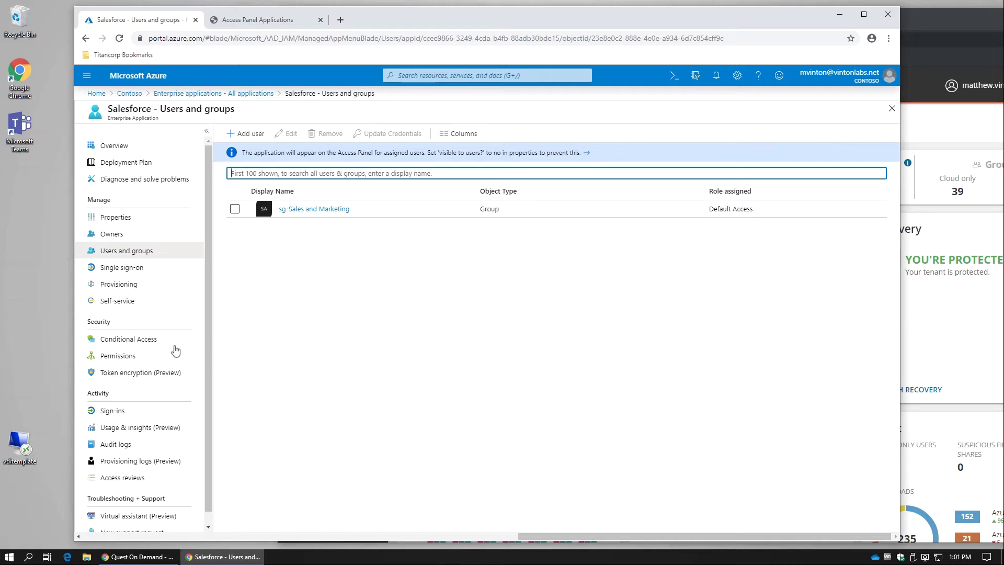
click(142, 340)
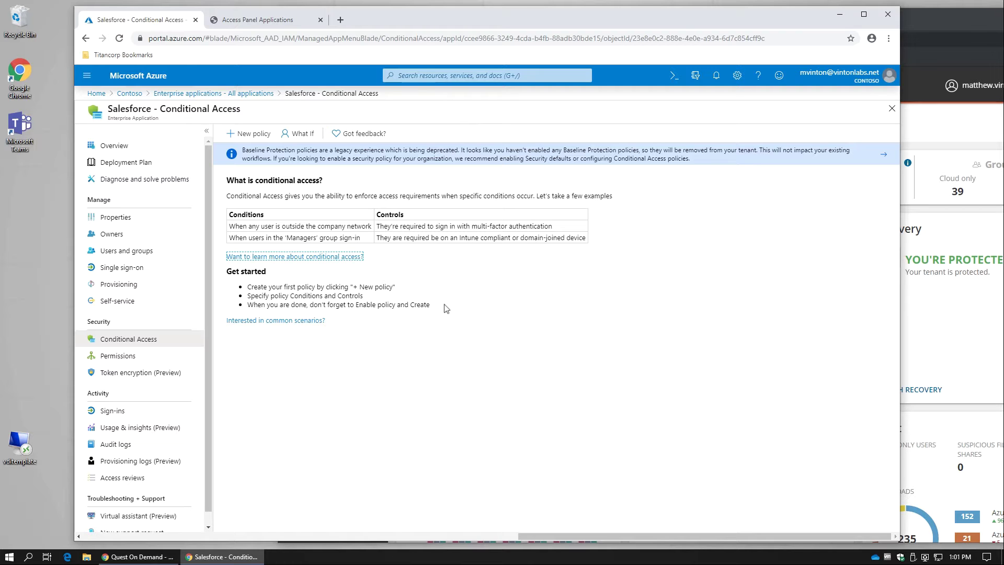
- Return to the enterprise applications list and examine the permissions granted to Quest On Demand - Group Management
click(185, 94)
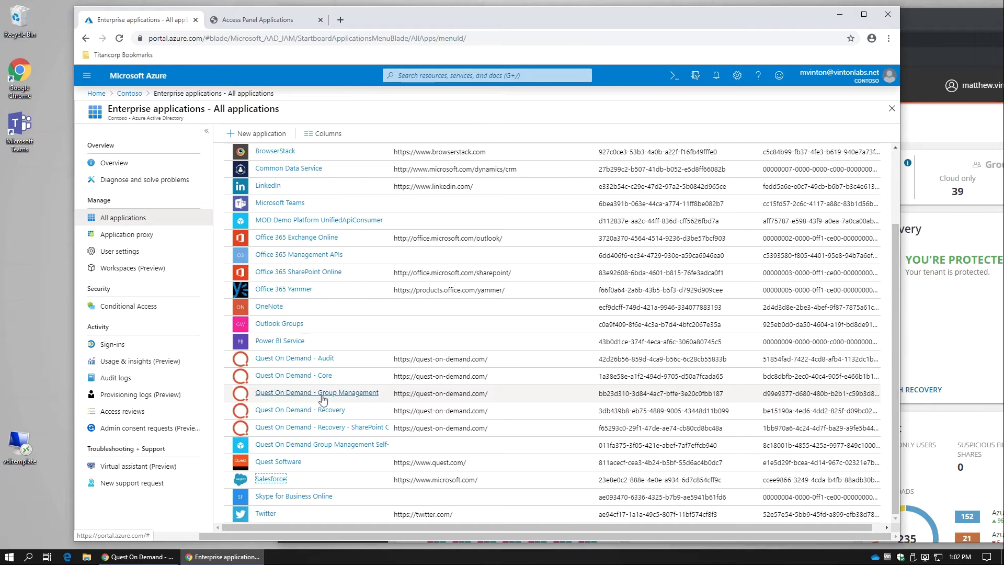
click(323, 393)
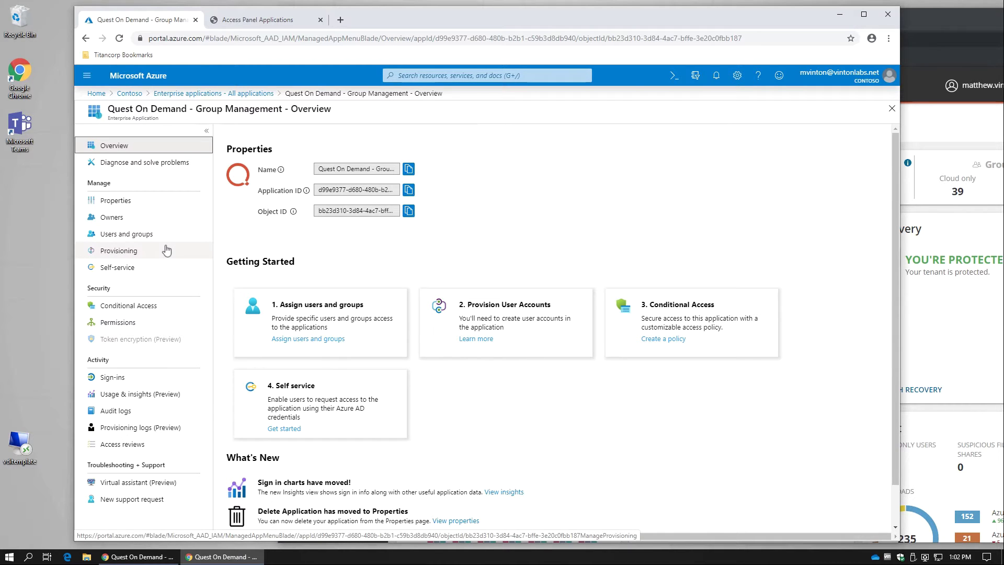
click(115, 325)
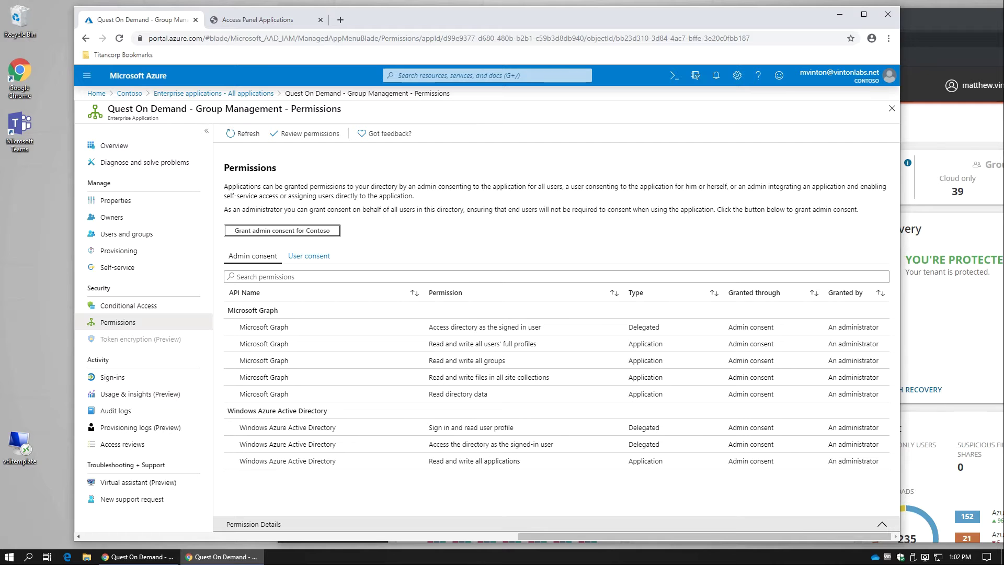
- Switch to Quest On Demand and view the admin consent status of each module for the Contoso tenant
click(931, 23)
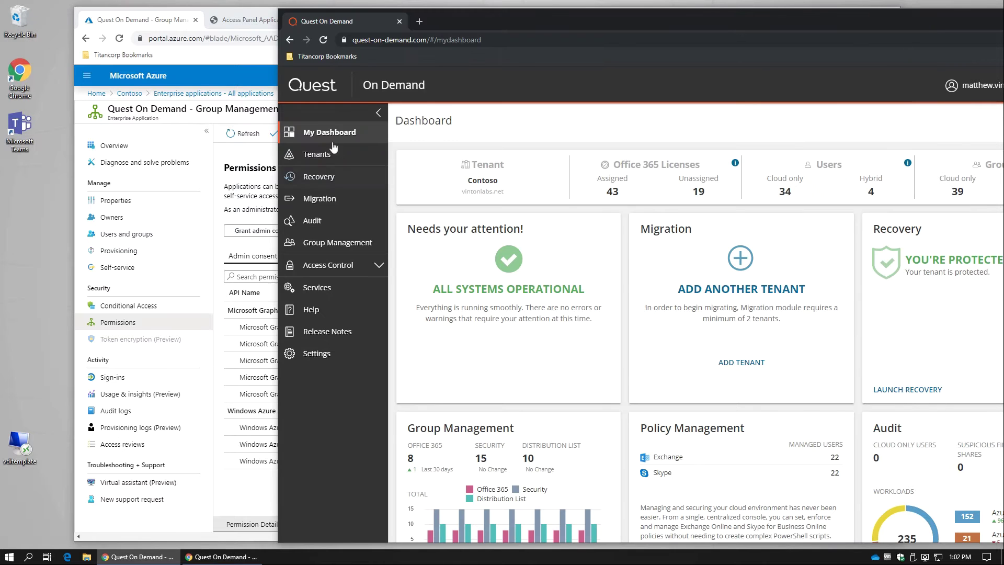
click(319, 155)
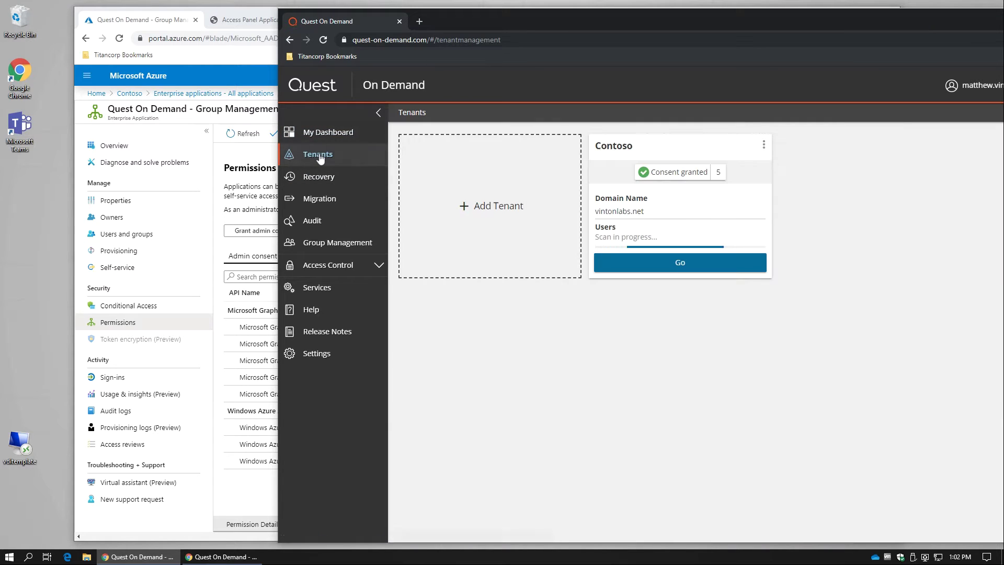
click(670, 260)
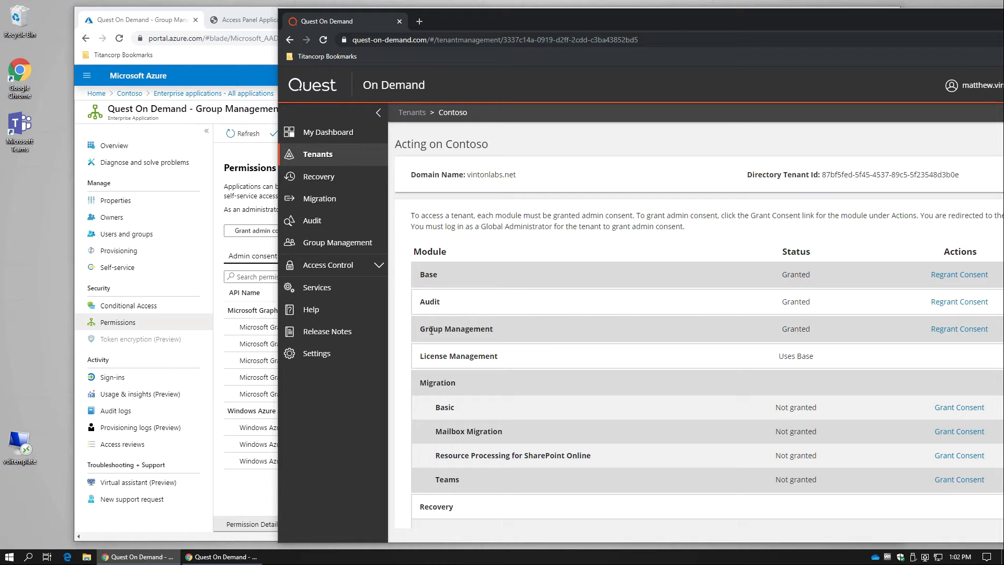
- Switch back to the Azure portal and delete the Quest On Demand - Group Management enterprise application from its properties
click(224, 164)
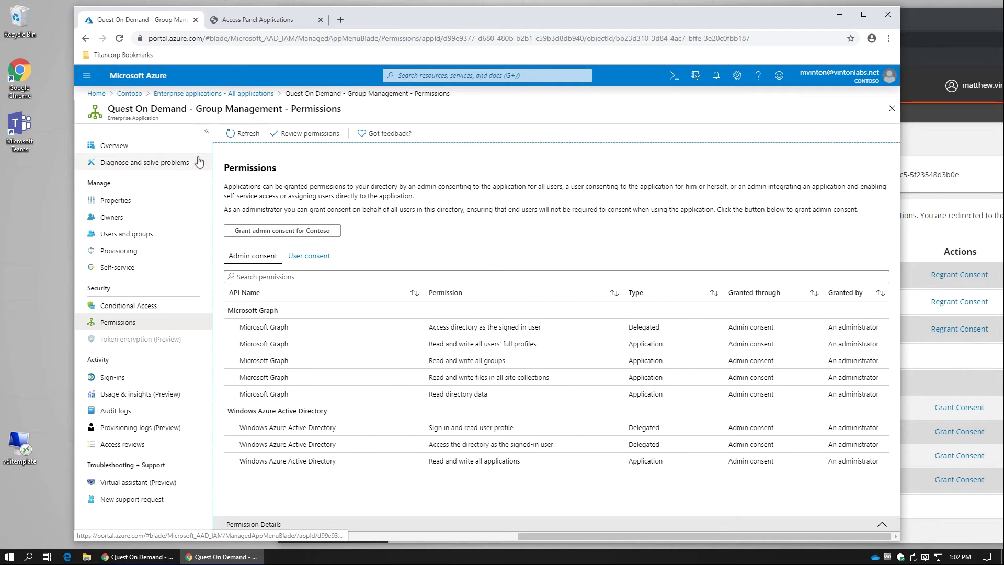
click(115, 206)
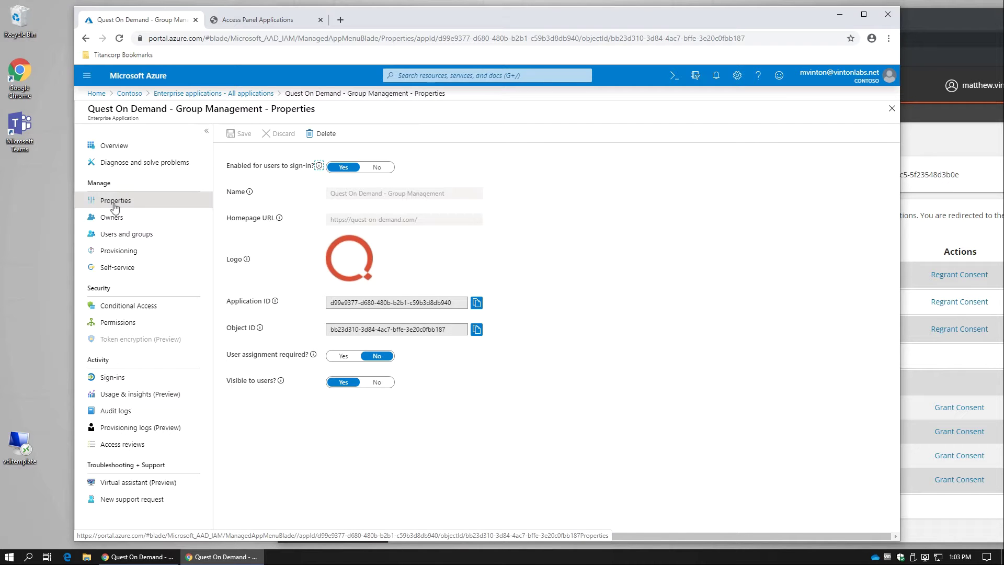
click(323, 134)
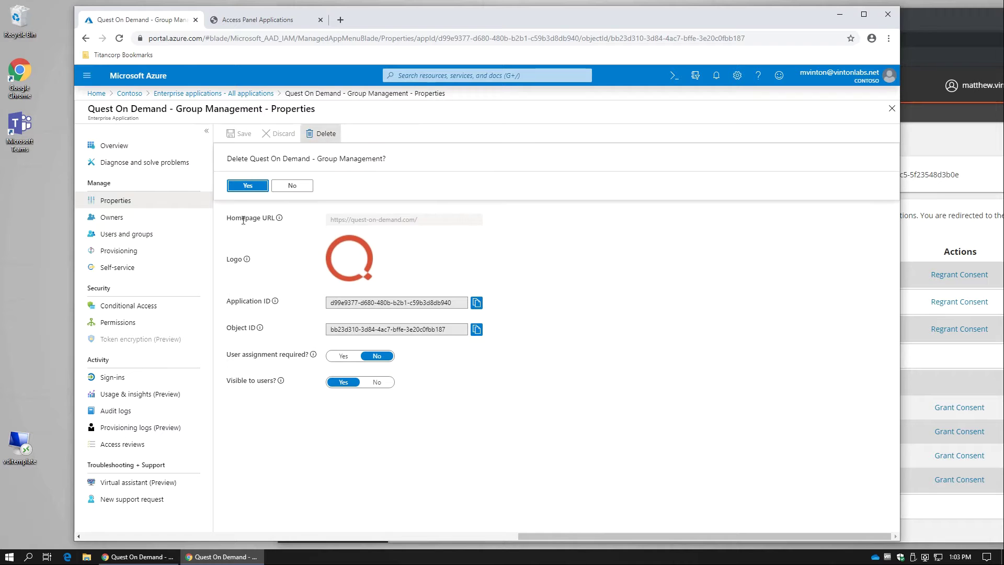
click(255, 188)
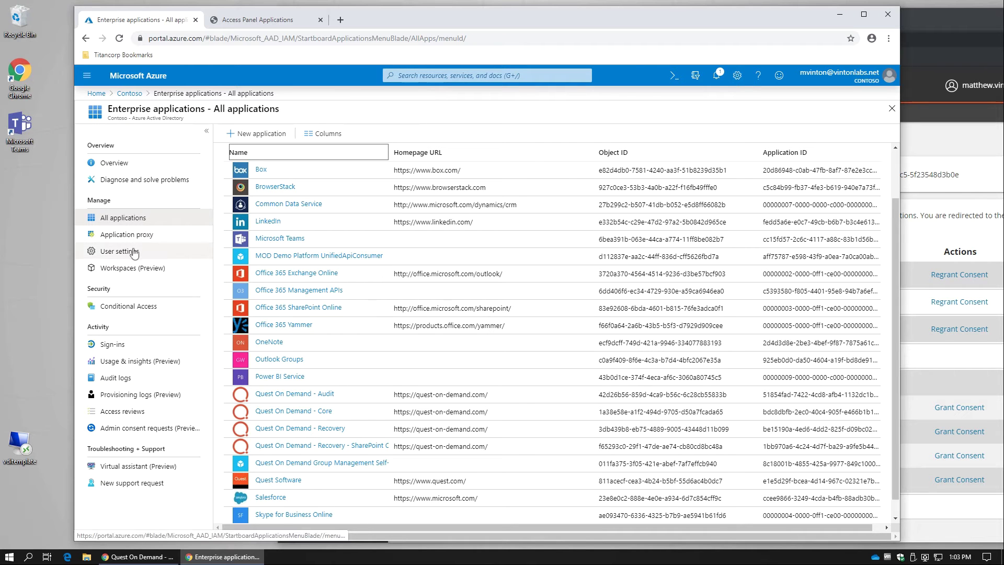
- Delete the Salesforce application from the Contoso directory's app registrations
click(136, 92)
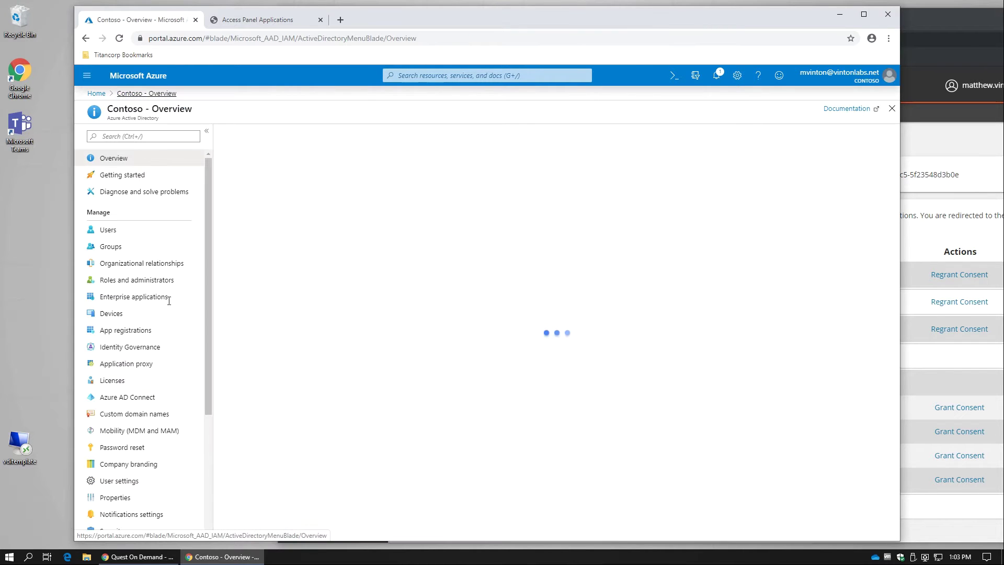
click(117, 331)
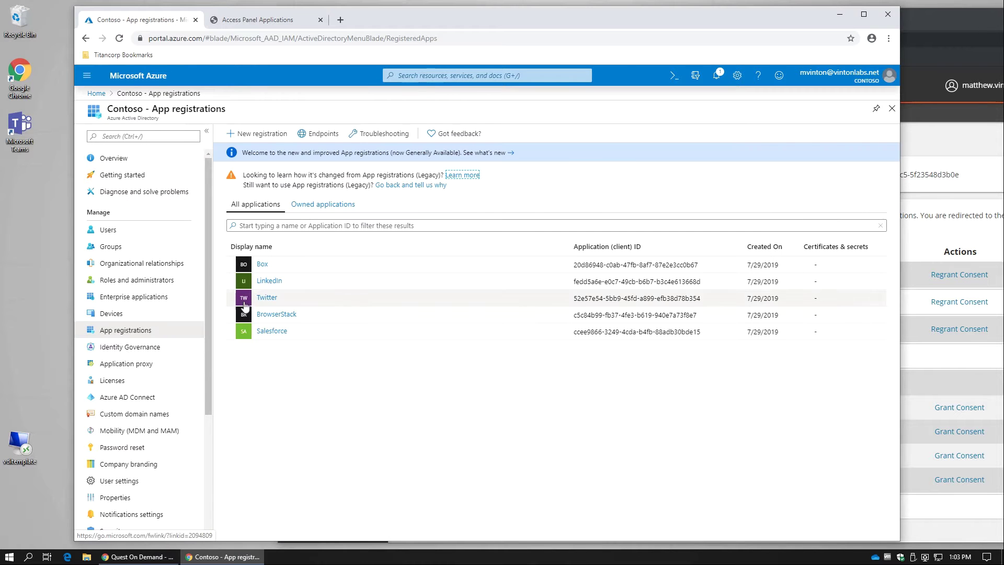
click(281, 332)
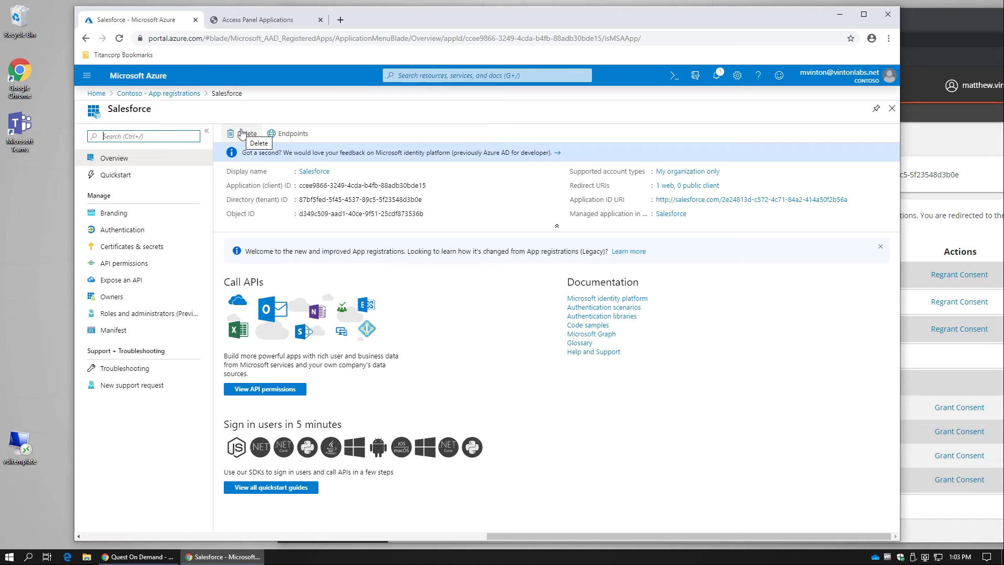
click(241, 133)
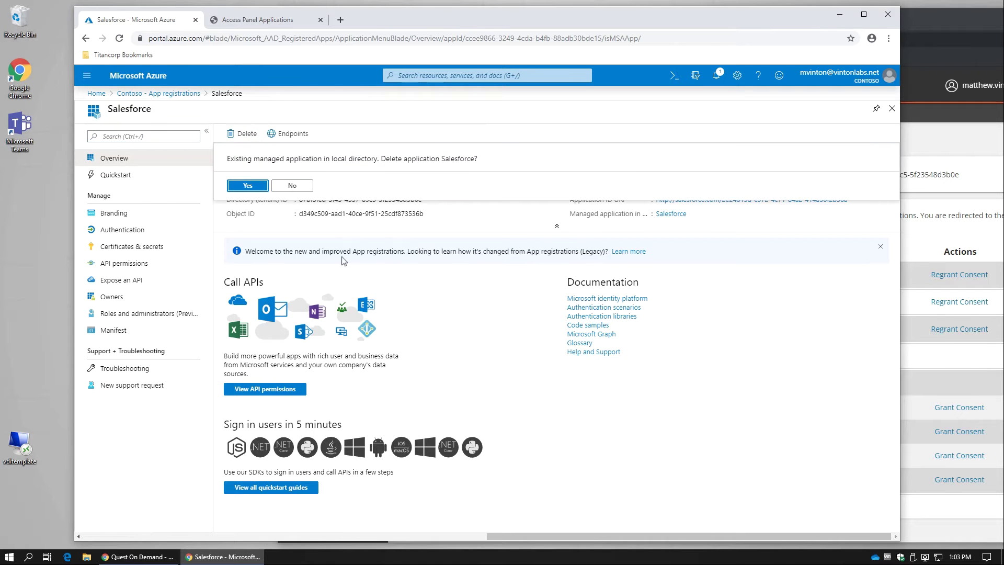
click(254, 182)
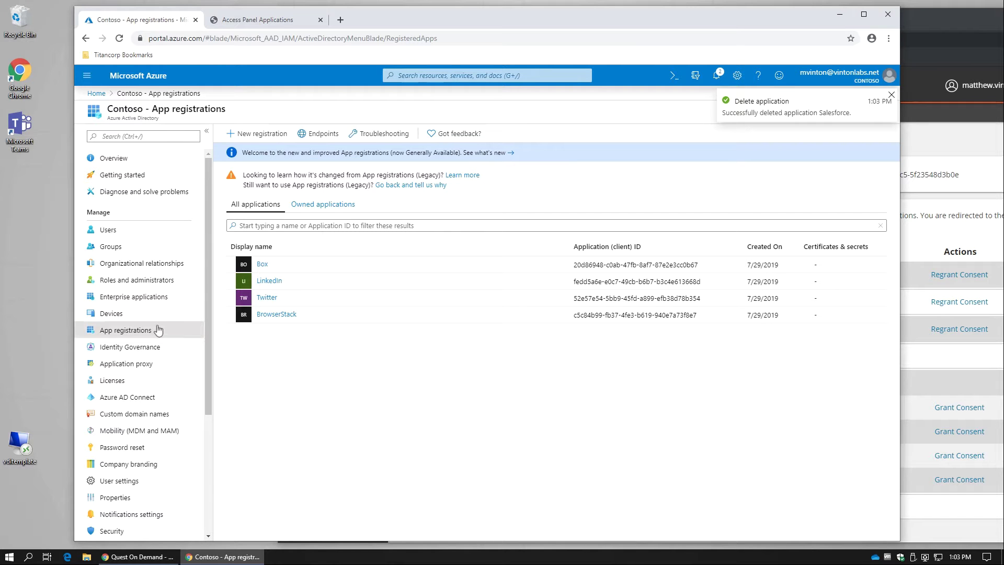
- Check the Contoso enterprise applications list for the deleted apps, and switch to Quest On Demand to refresh the tenant's module consent status
click(135, 297)
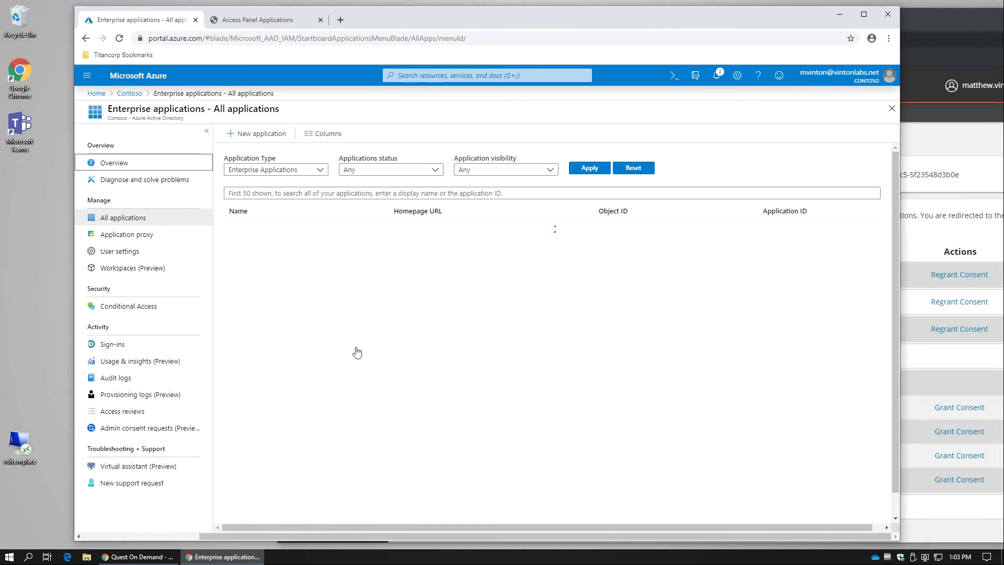
scroll(399, 405, down, 2)
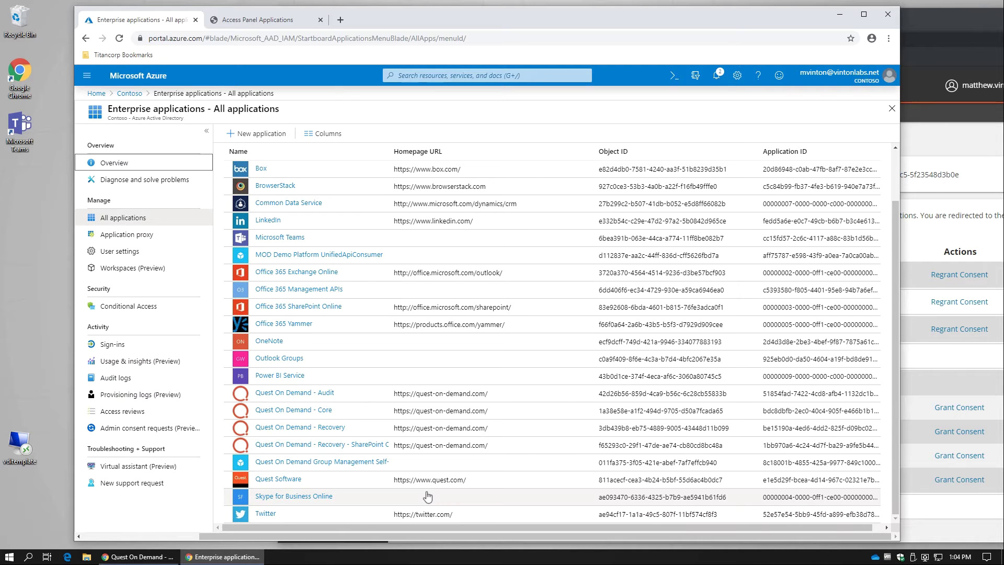
click(936, 12)
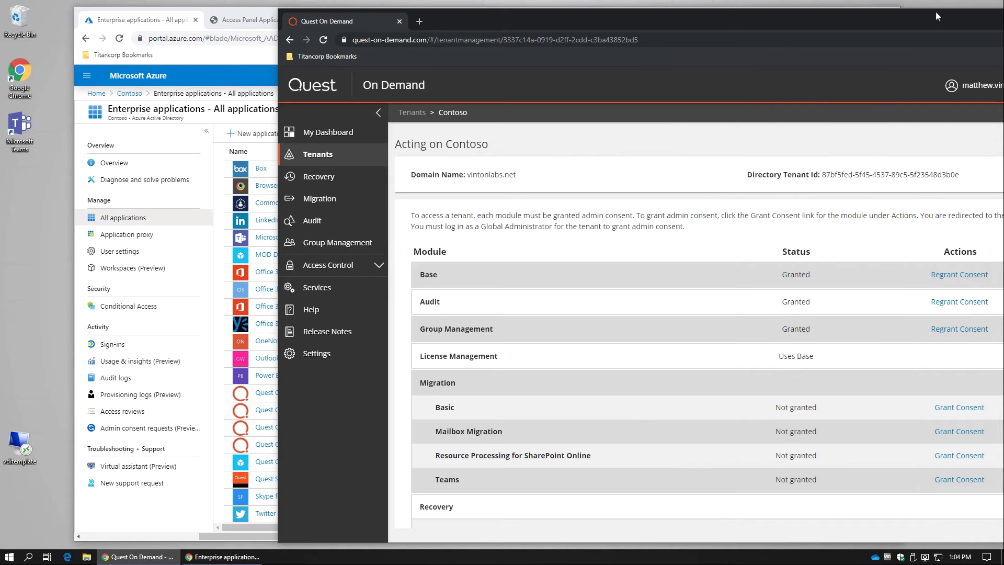
click(326, 41)
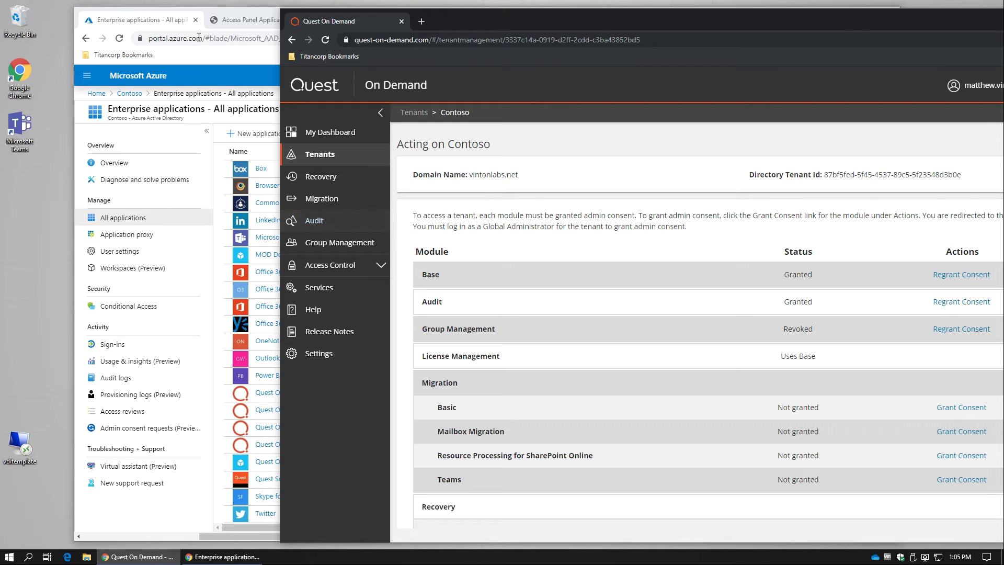
- Unpack the Contoso backup created today at 12:42 PM in Recovery, clearing objects from previously unpacked backups
click(325, 177)
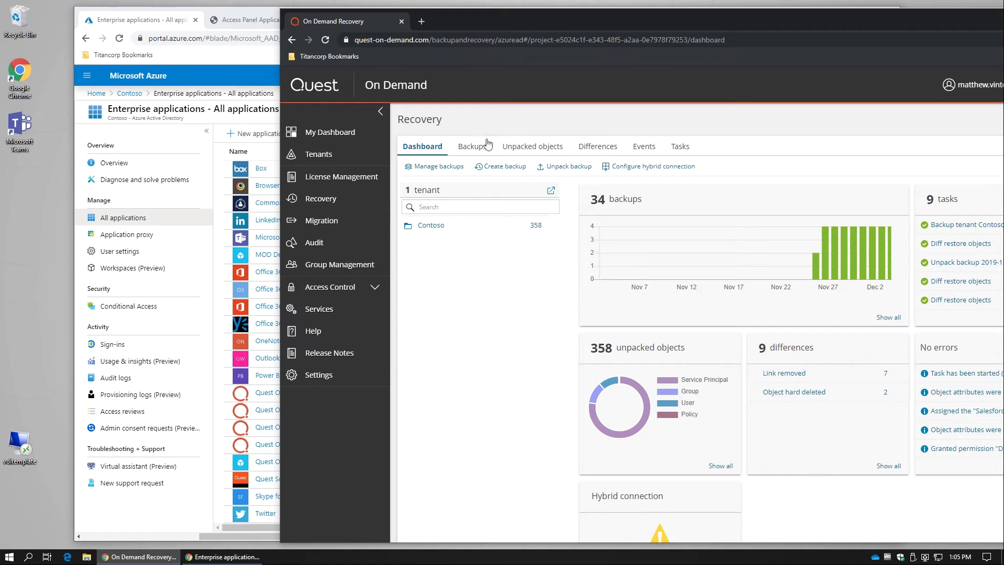
click(557, 168)
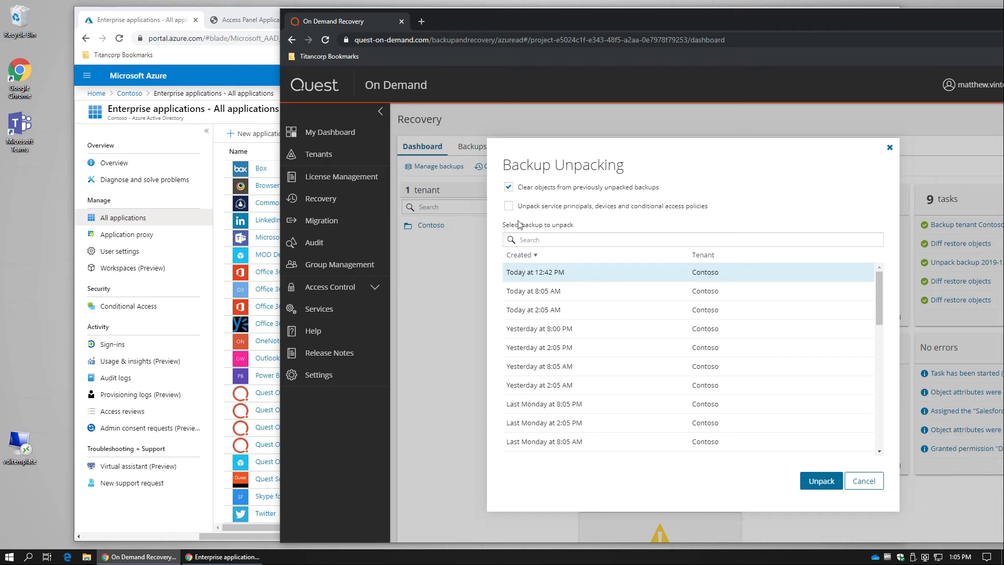
click(819, 484)
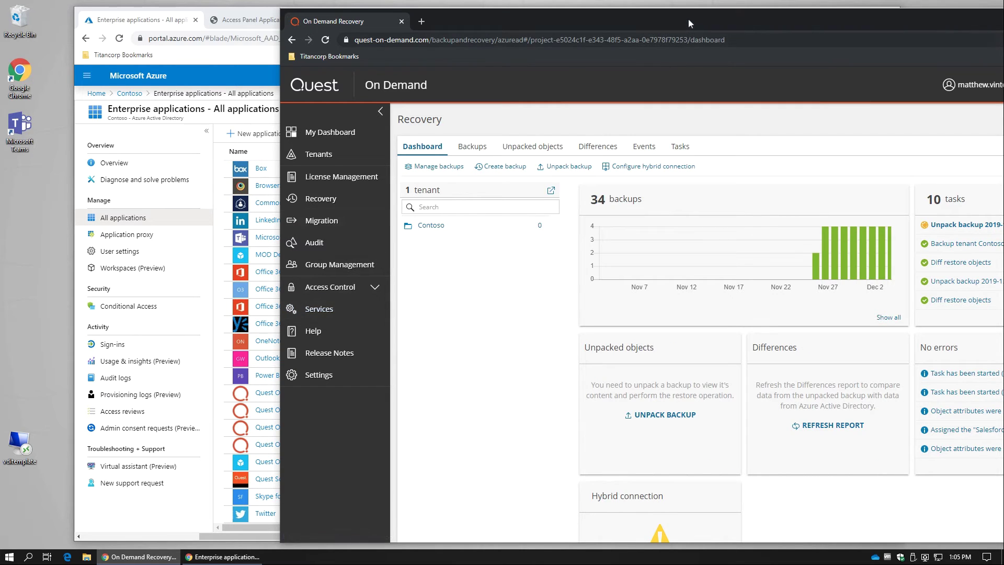
drag(689, 18, 523, 11)
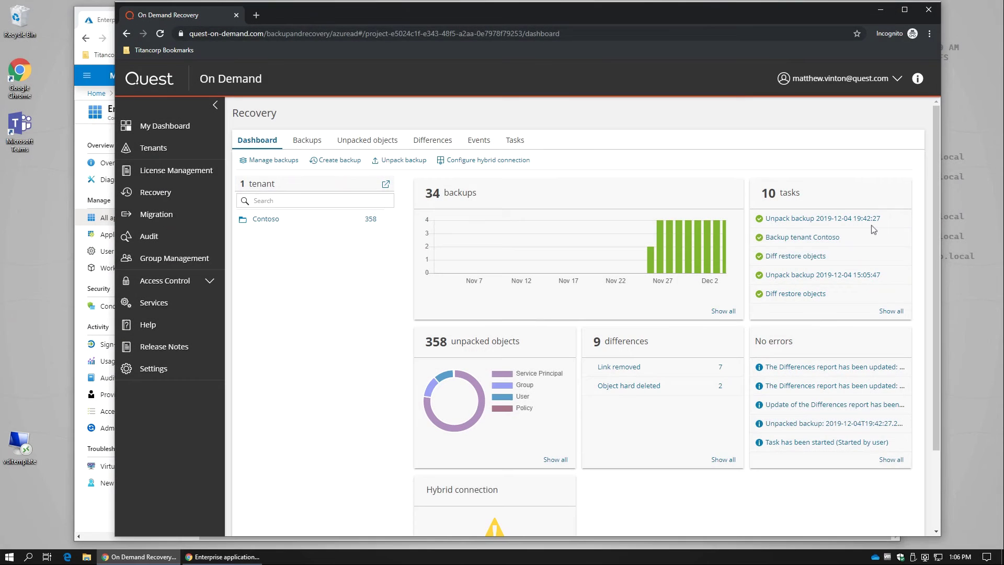
- Restore the hard-deleted Quest On Demand - Group Management and Salesforce service principals from the Recovery differences report
click(434, 141)
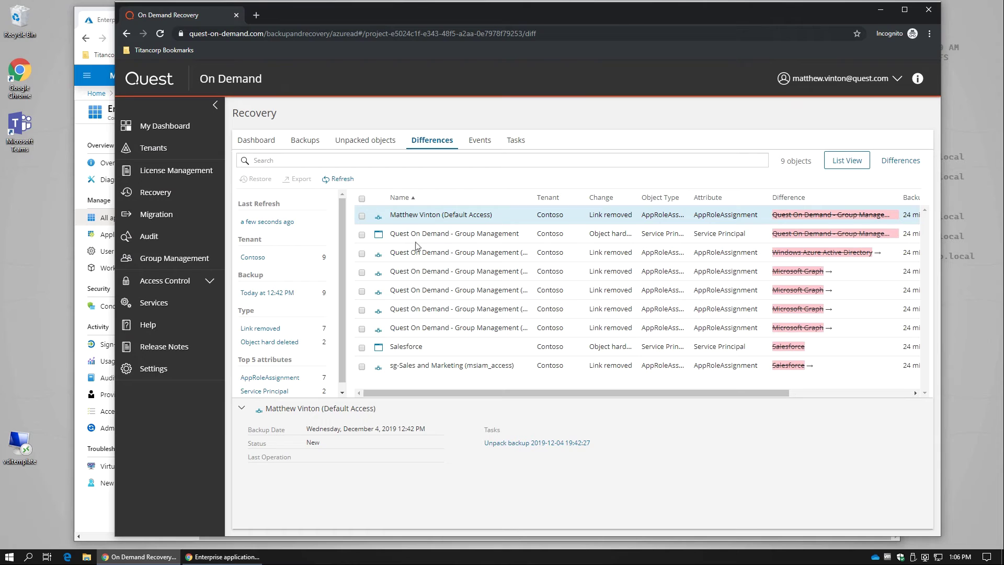
click(362, 235)
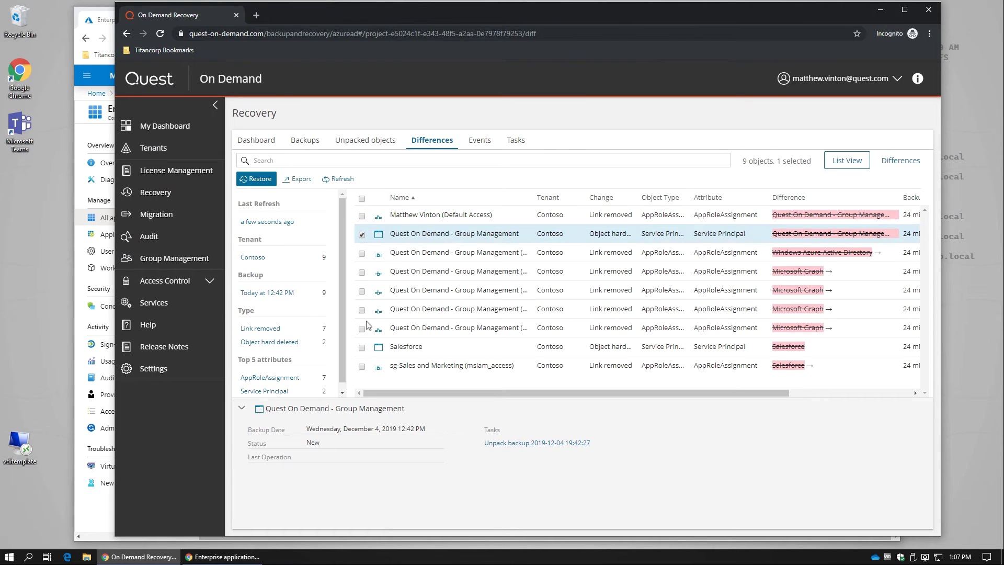
click(362, 348)
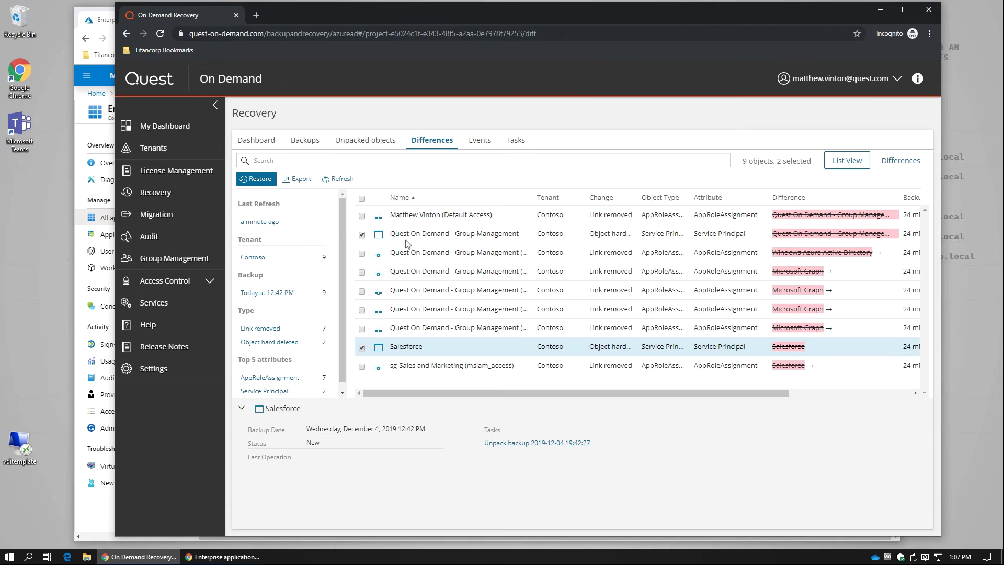
click(255, 180)
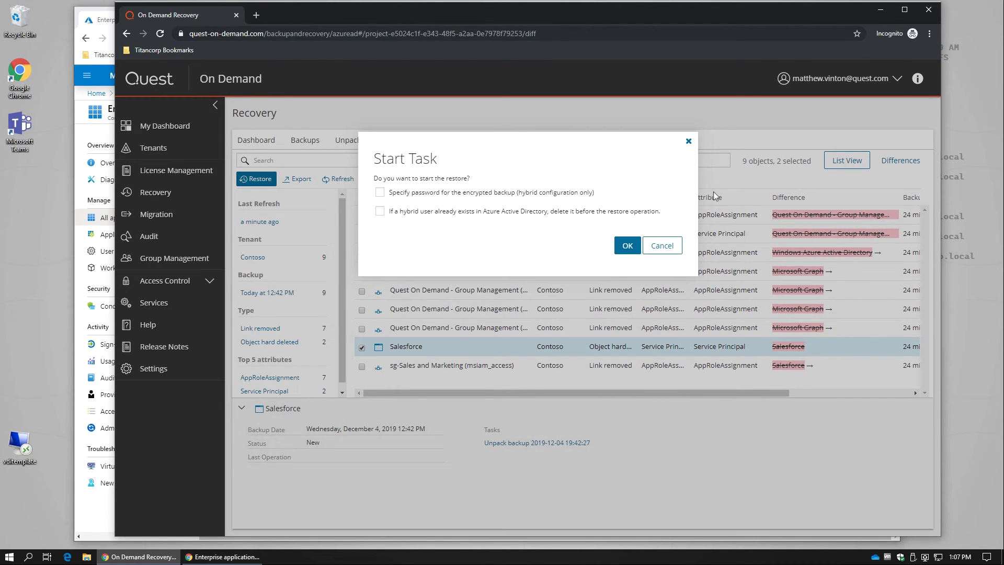
click(628, 246)
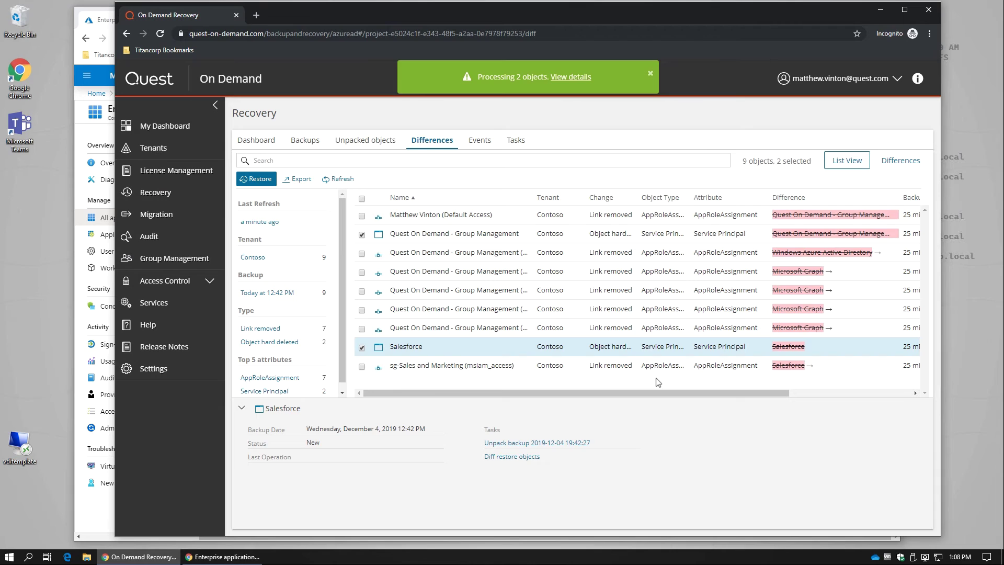
- Review the Recovery events logged for the restore of the Group Management and Salesforce applications
click(479, 141)
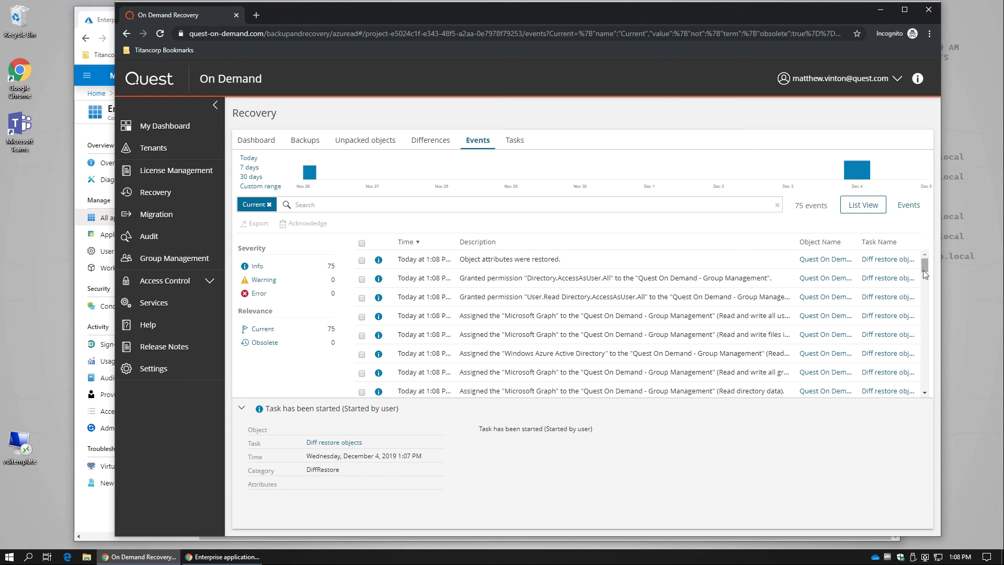
drag(925, 274, 925, 283)
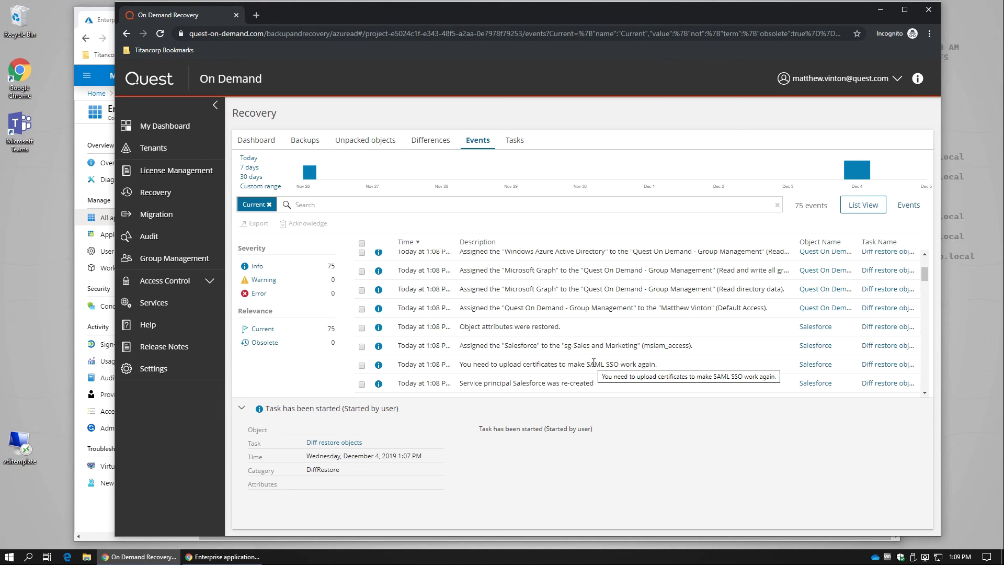
drag(380, 14, 483, 23)
- Switch to the Azure portal, refresh the enterprise applications list and view the permissions of Quest On Demand - Group Management
click(148, 24)
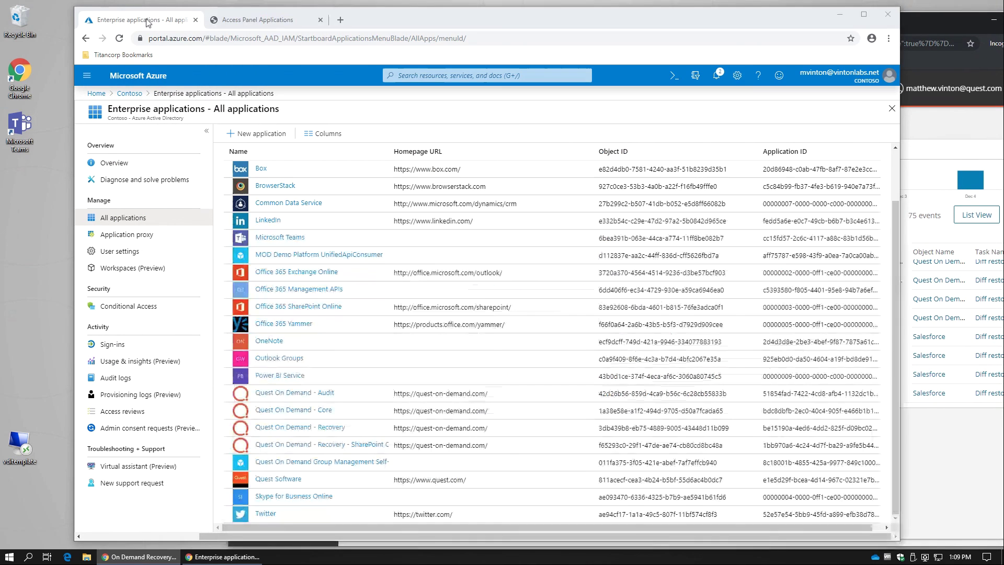
click(120, 38)
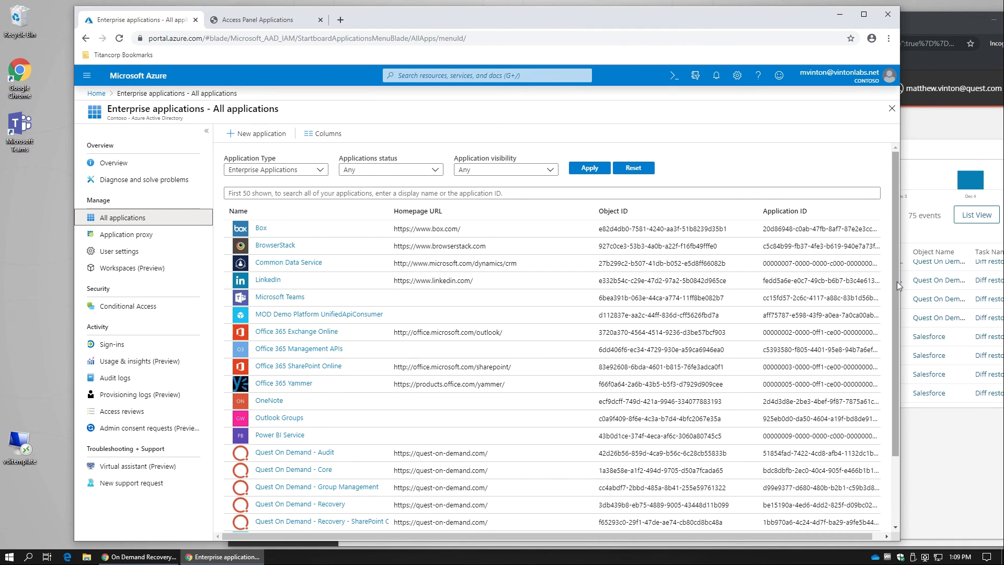
drag(896, 281, 887, 369)
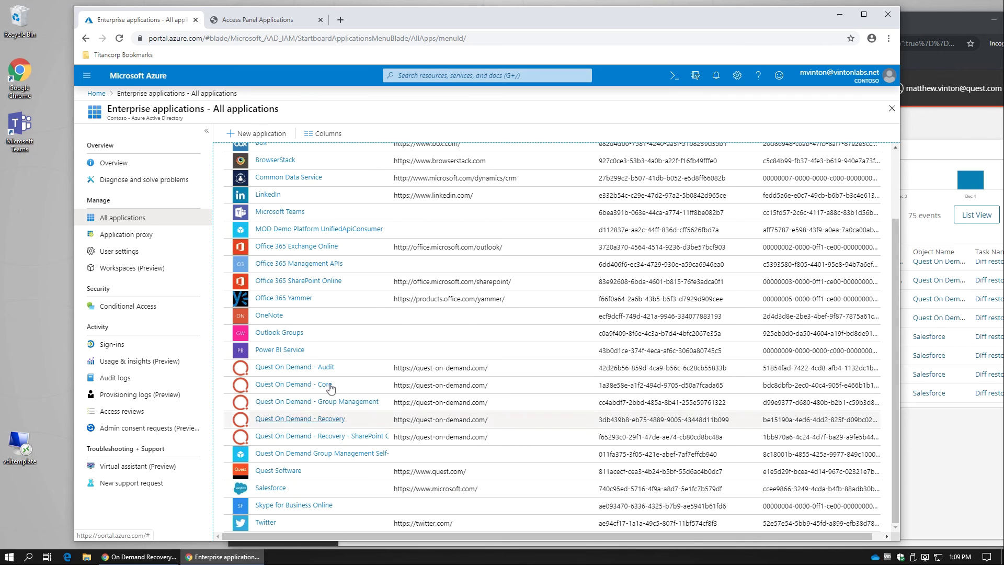
click(315, 402)
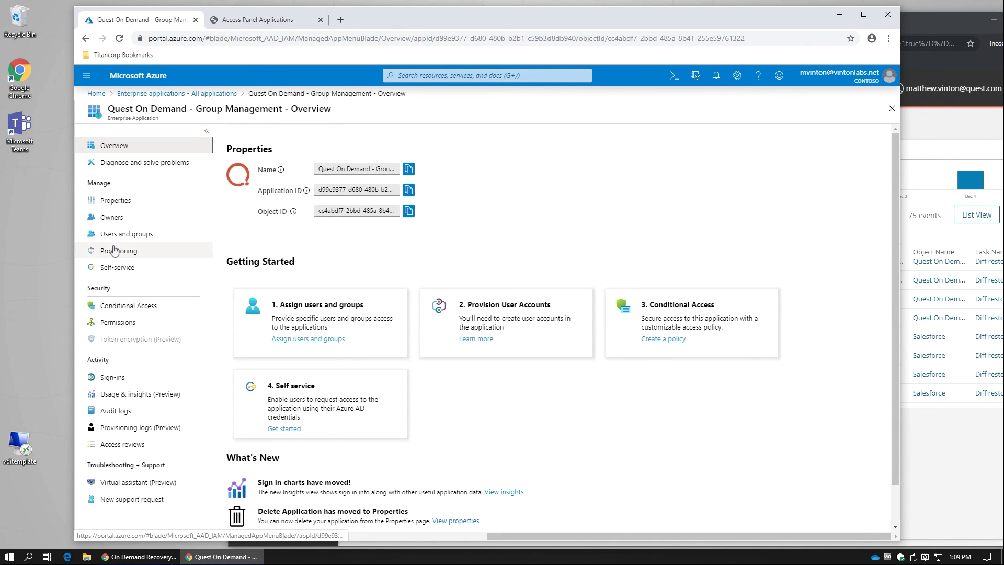
click(110, 325)
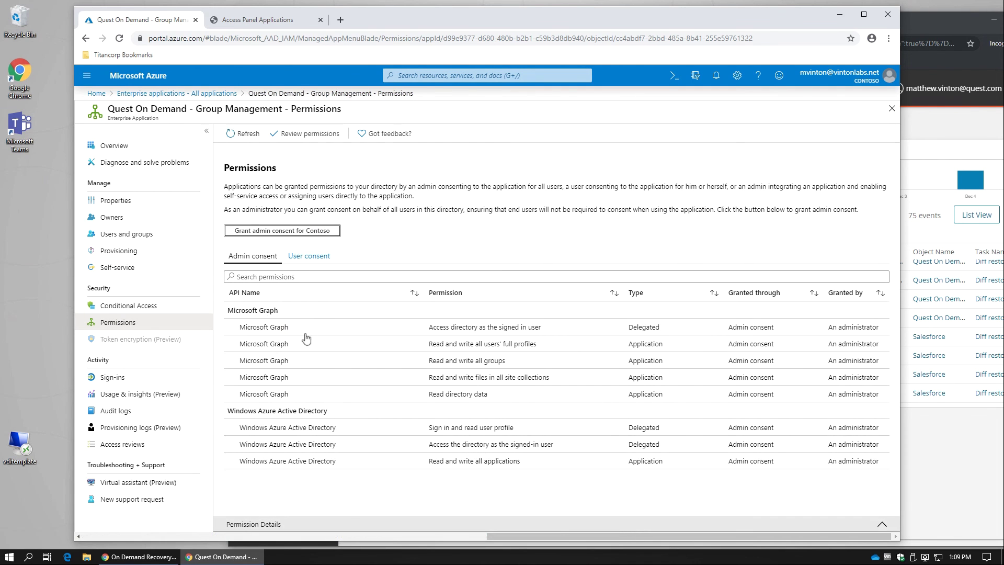
- Return to the enterprise applications list and view the users and groups assigned to Salesforce
click(192, 94)
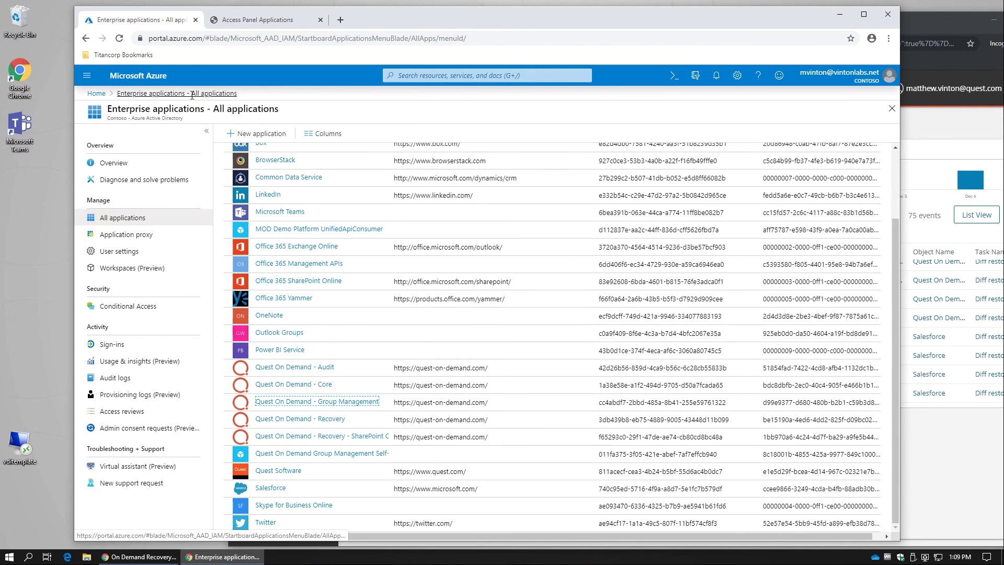
click(271, 489)
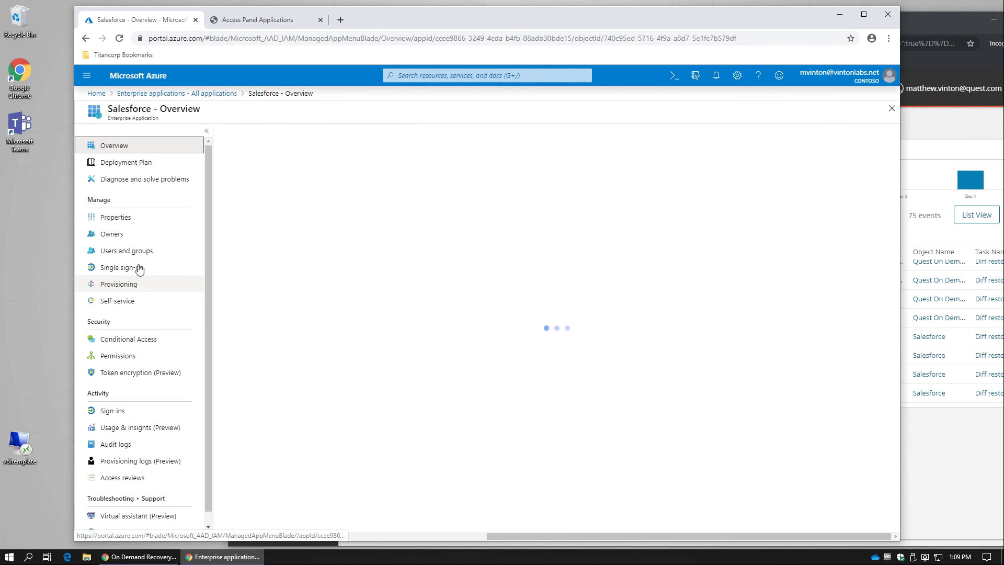
click(128, 252)
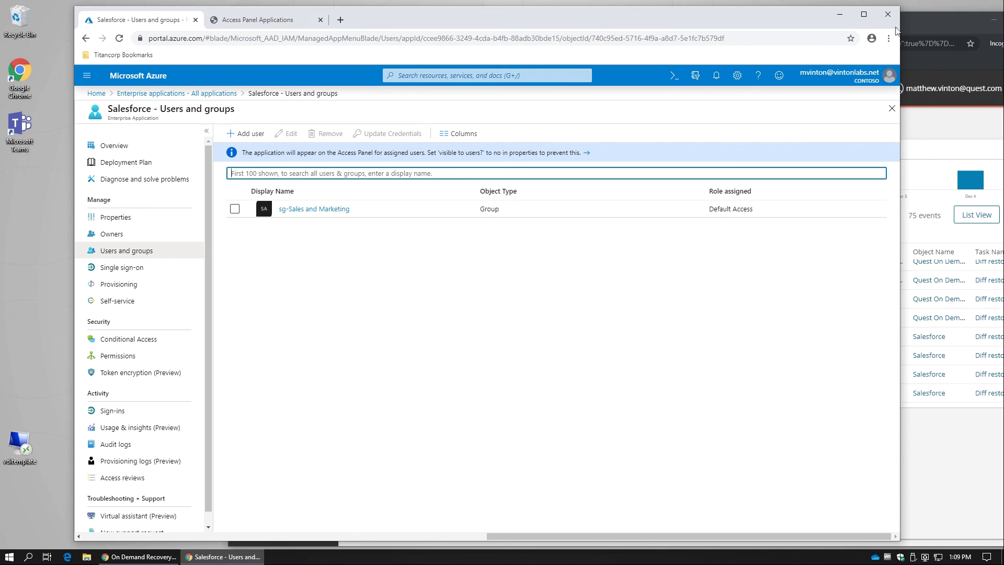
- Switch to Quest On Demand and view the Contoso tenant's admin consent status for each module
click(937, 22)
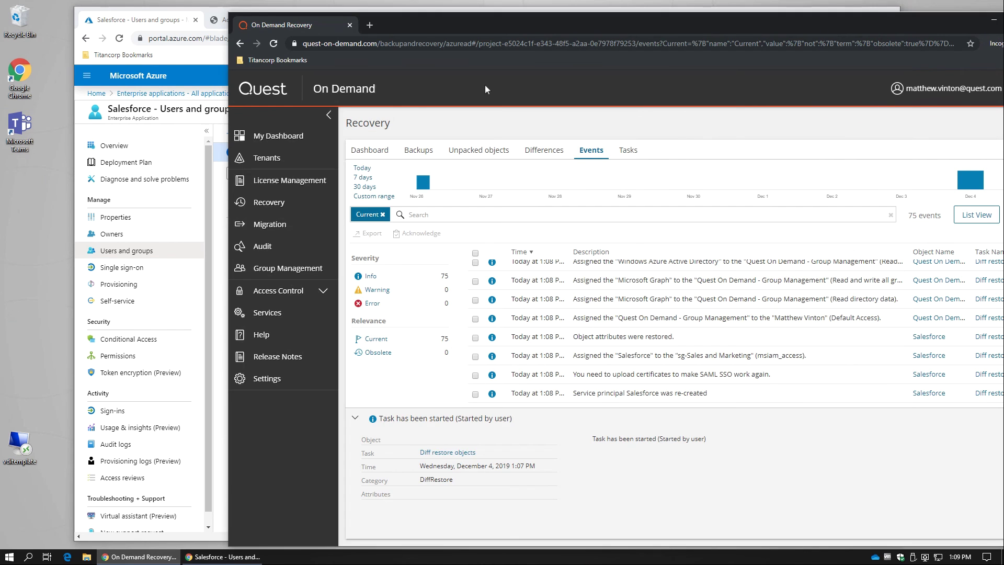
click(270, 157)
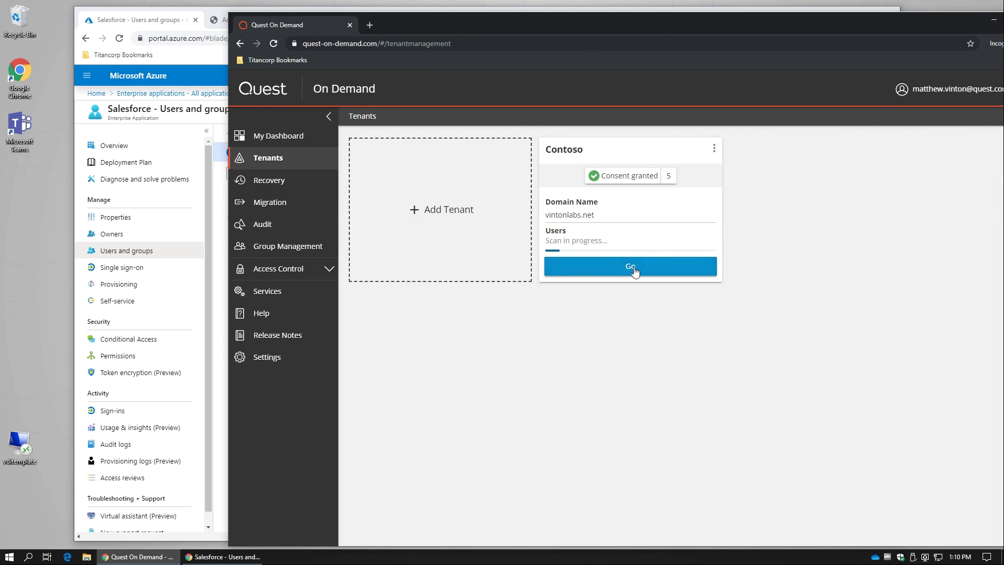
click(633, 268)
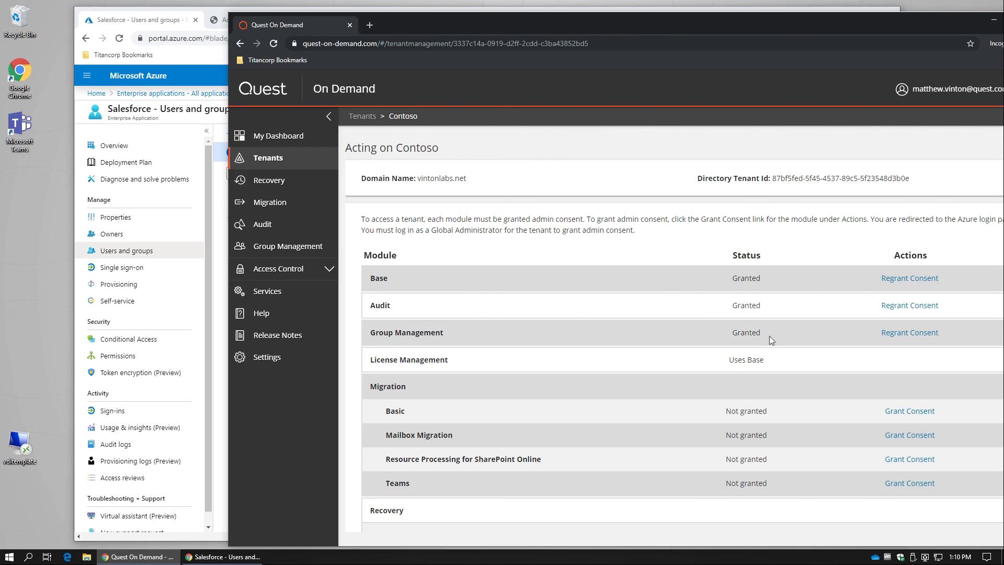
drag(485, 23, 406, 45)
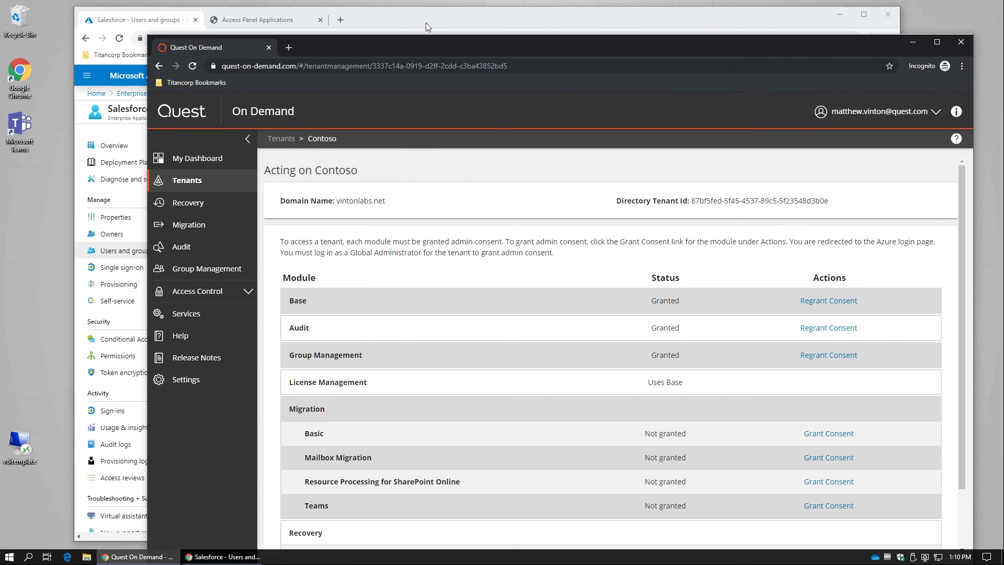